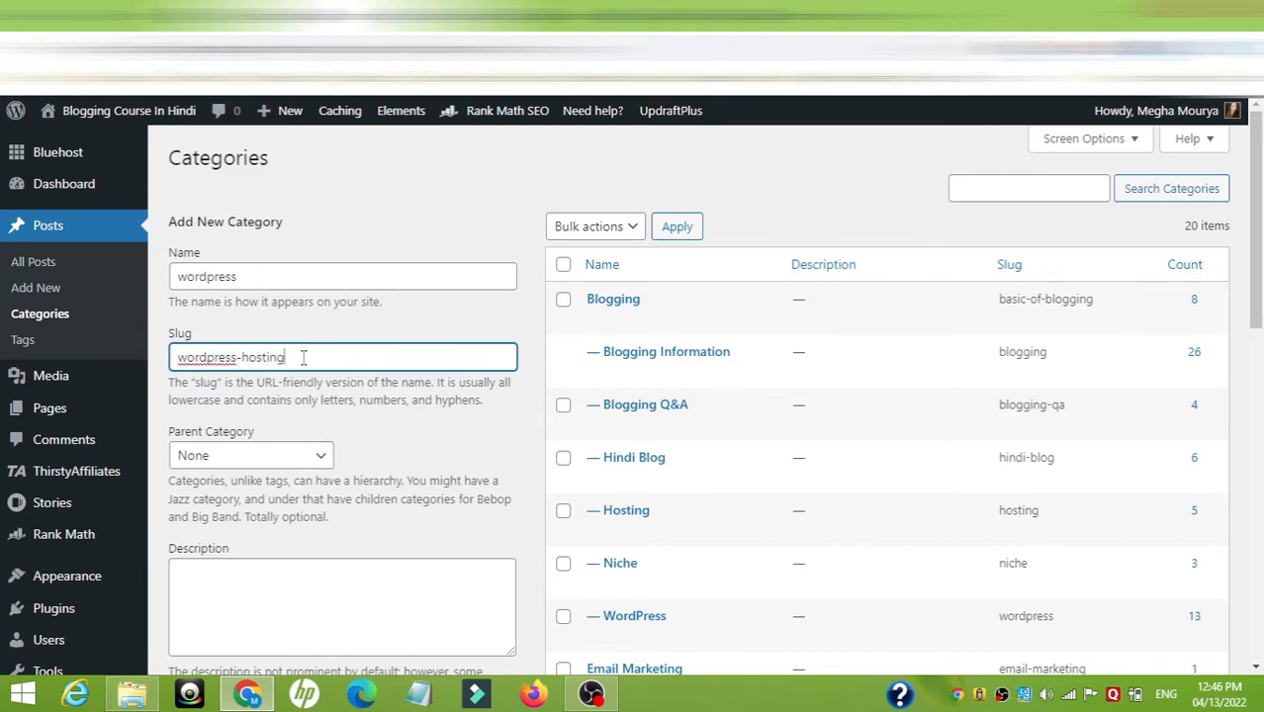
Shorten the new category's slug to wordpress, keep its parent category at None and add the category
{"action": "left_click_drag", "start_coordinate": [302, 357], "coordinate": [248, 357]}
{"action": "key", "text": "BackSpace"}
{"action": "left_click", "coordinate": [285, 457]}
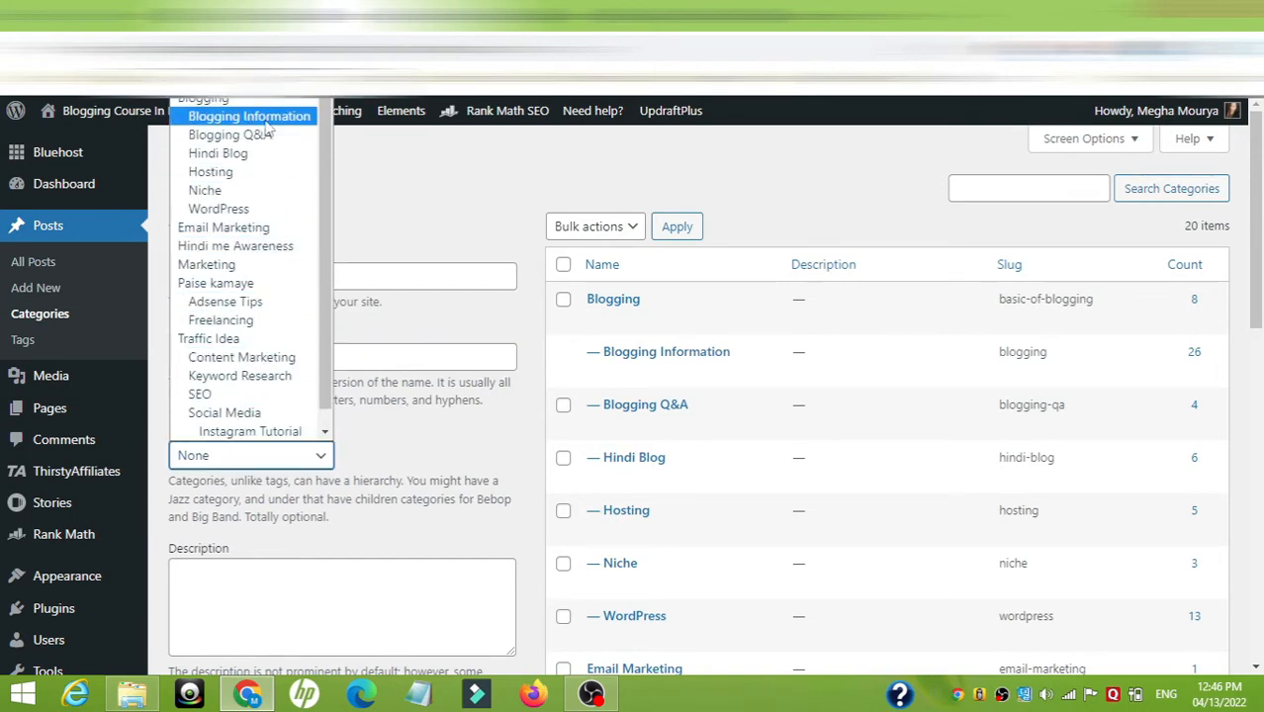
{"action": "left_click", "coordinate": [403, 204]}
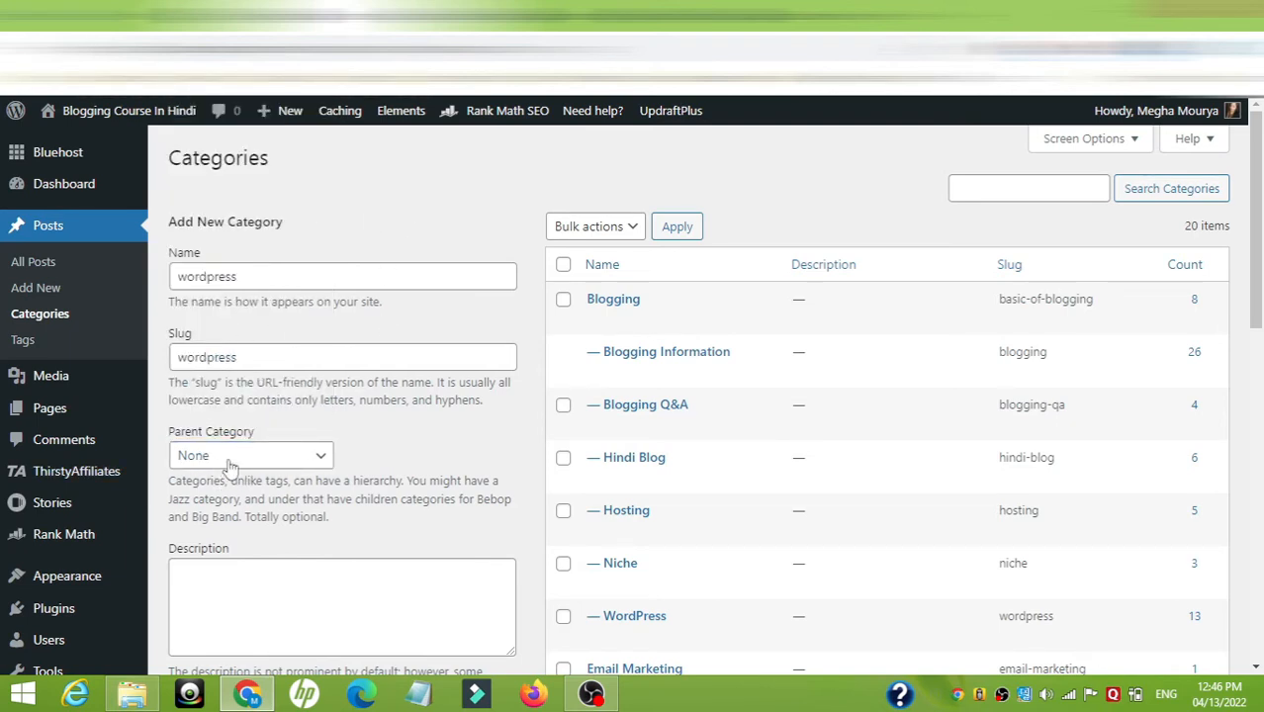
{"action": "left_click", "coordinate": [249, 456]}
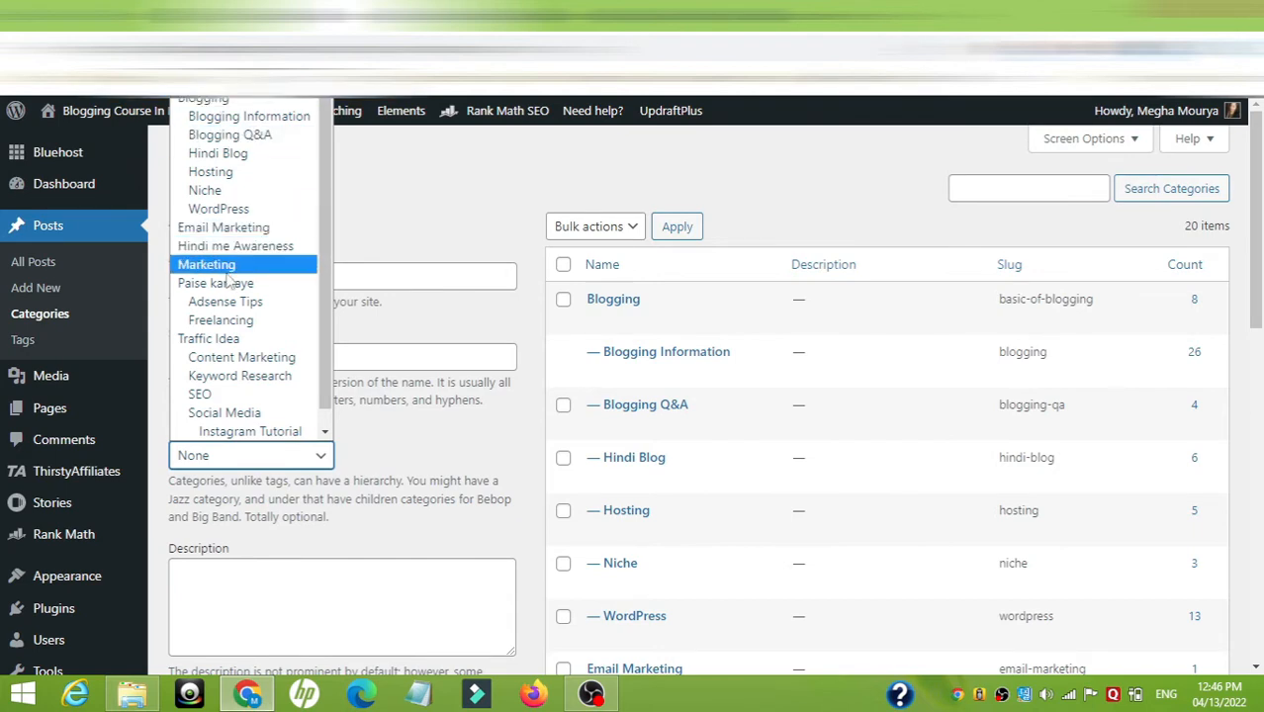
{"action": "left_click", "coordinate": [414, 219]}
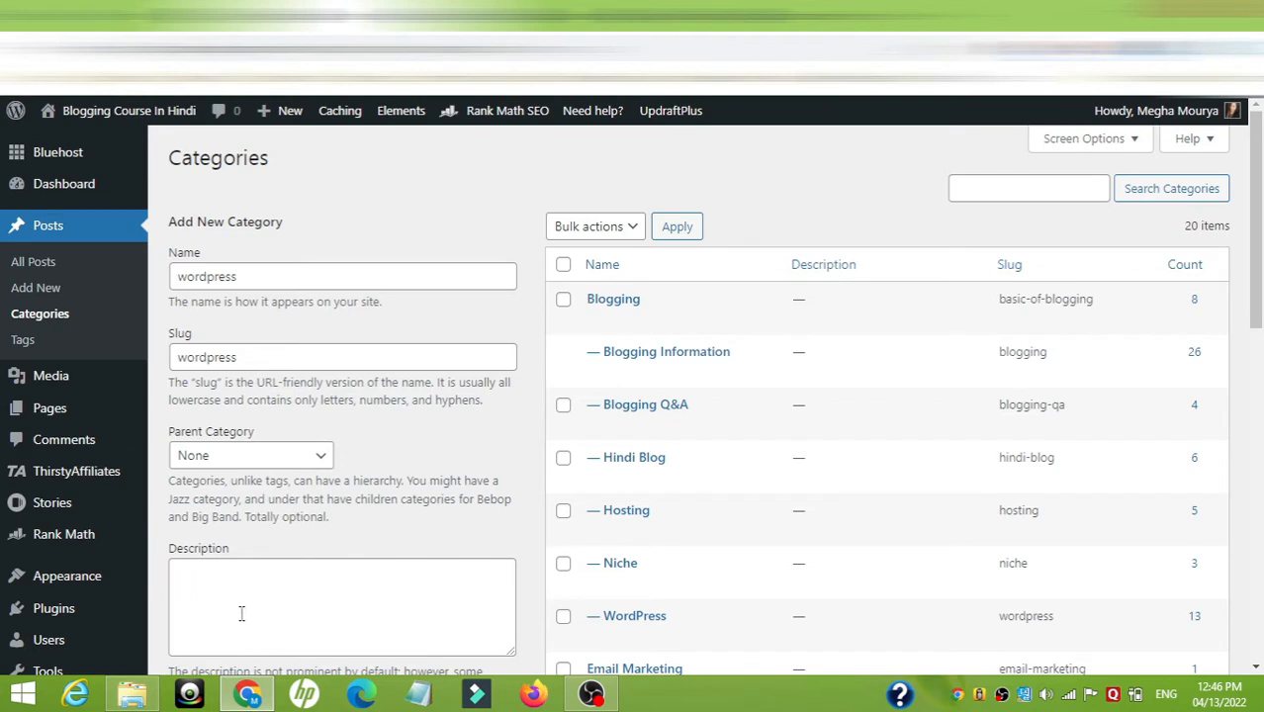
{"action": "scroll", "coordinate": [249, 597], "scroll_direction": "down", "scroll_amount": 2}
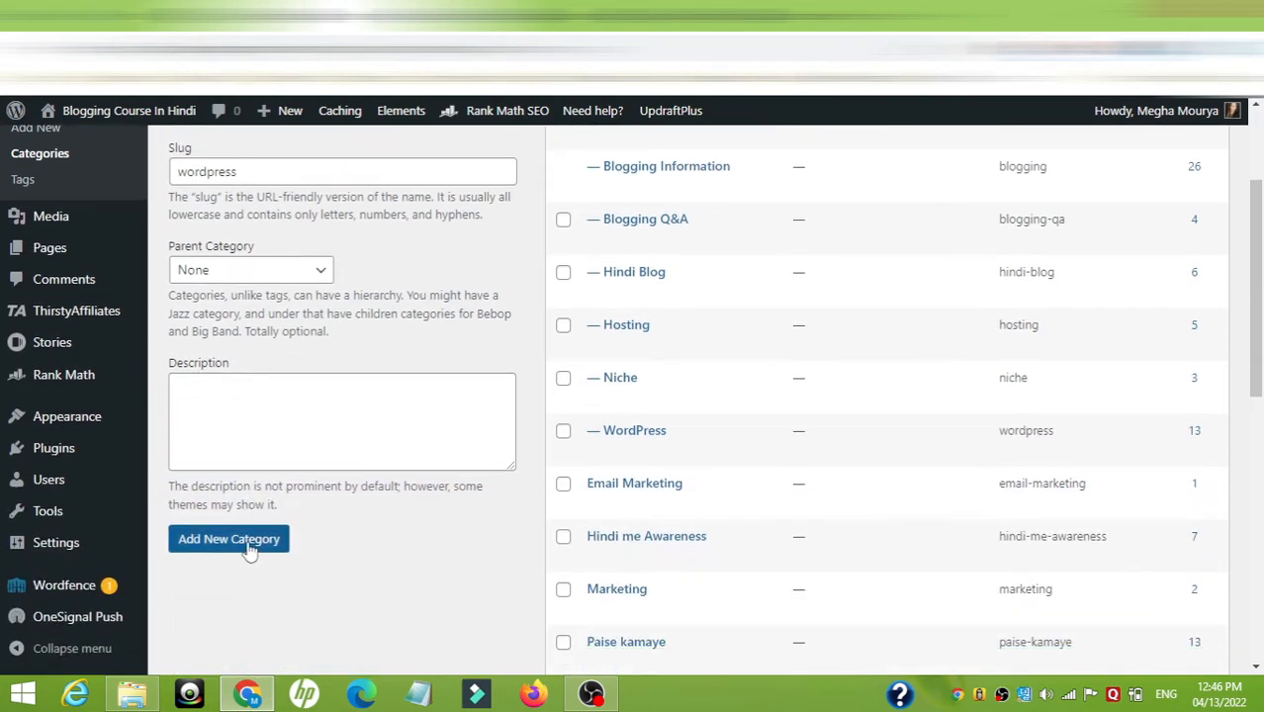
{"action": "left_click", "coordinate": [250, 552]}
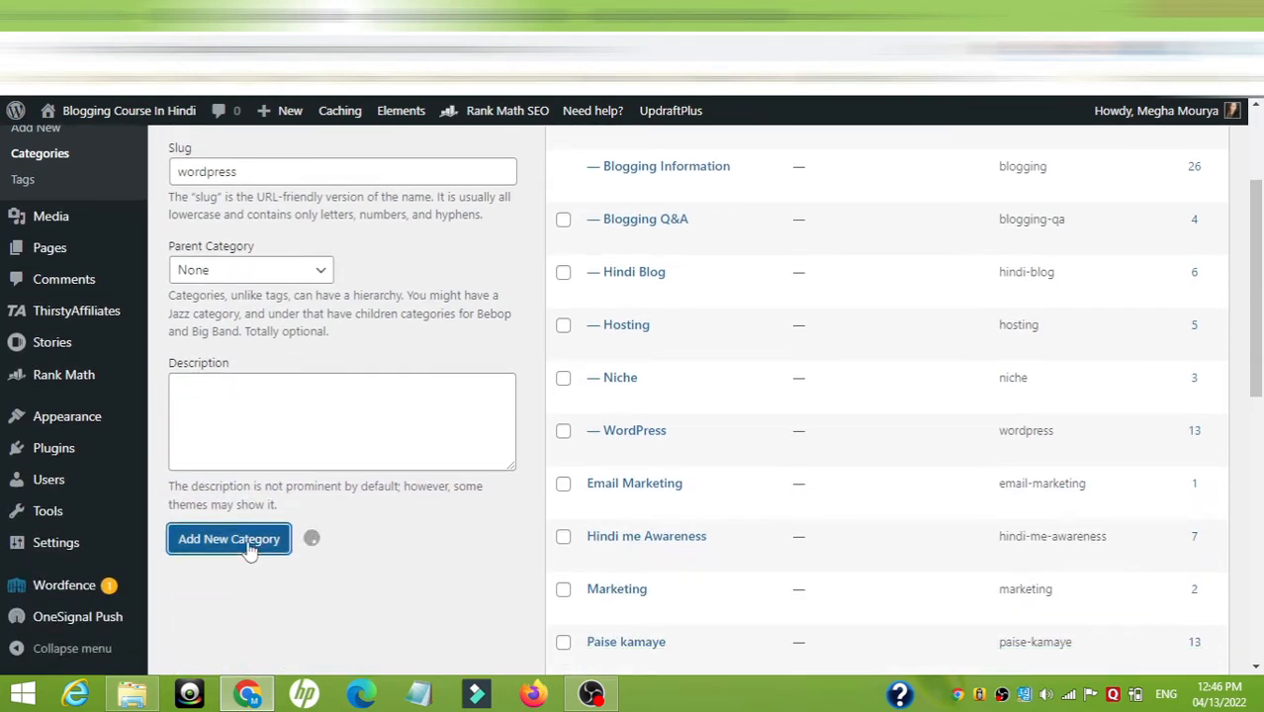
{"action": "scroll", "coordinate": [792, 404], "scroll_direction": "up", "scroll_amount": 2}
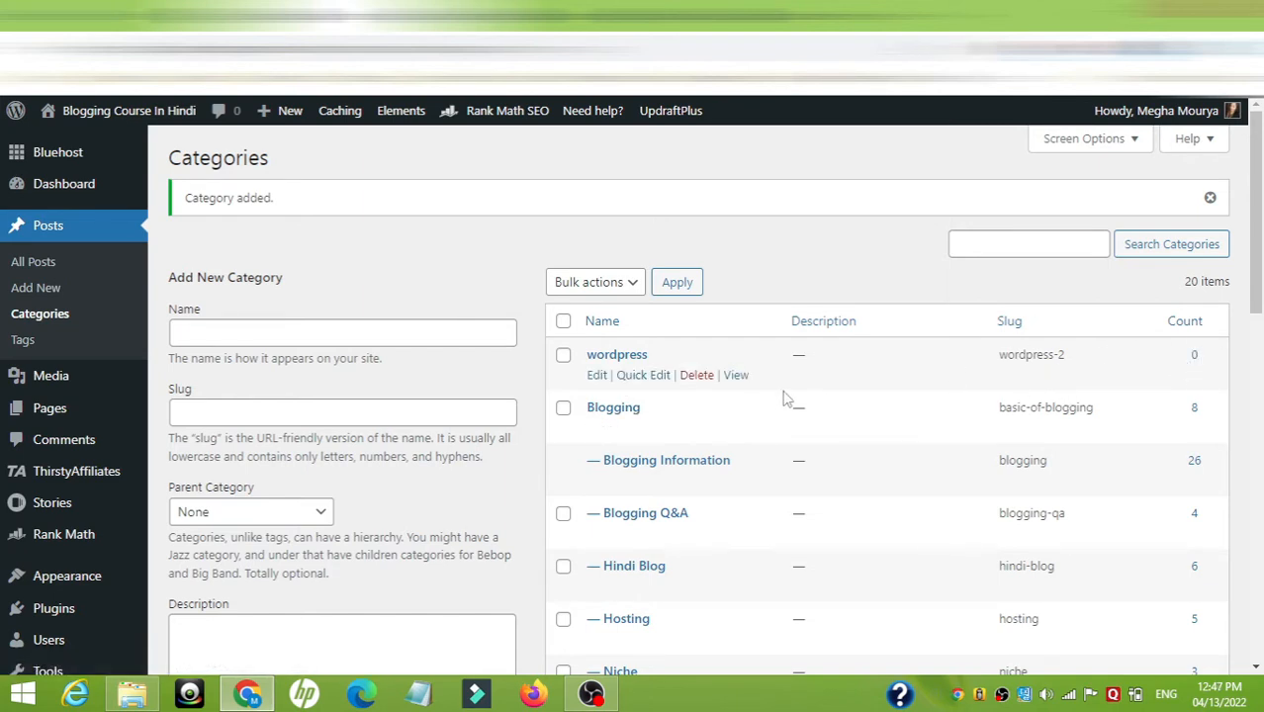
Delete the newly added wordpress category from the categories list
{"action": "left_click", "coordinate": [696, 375]}
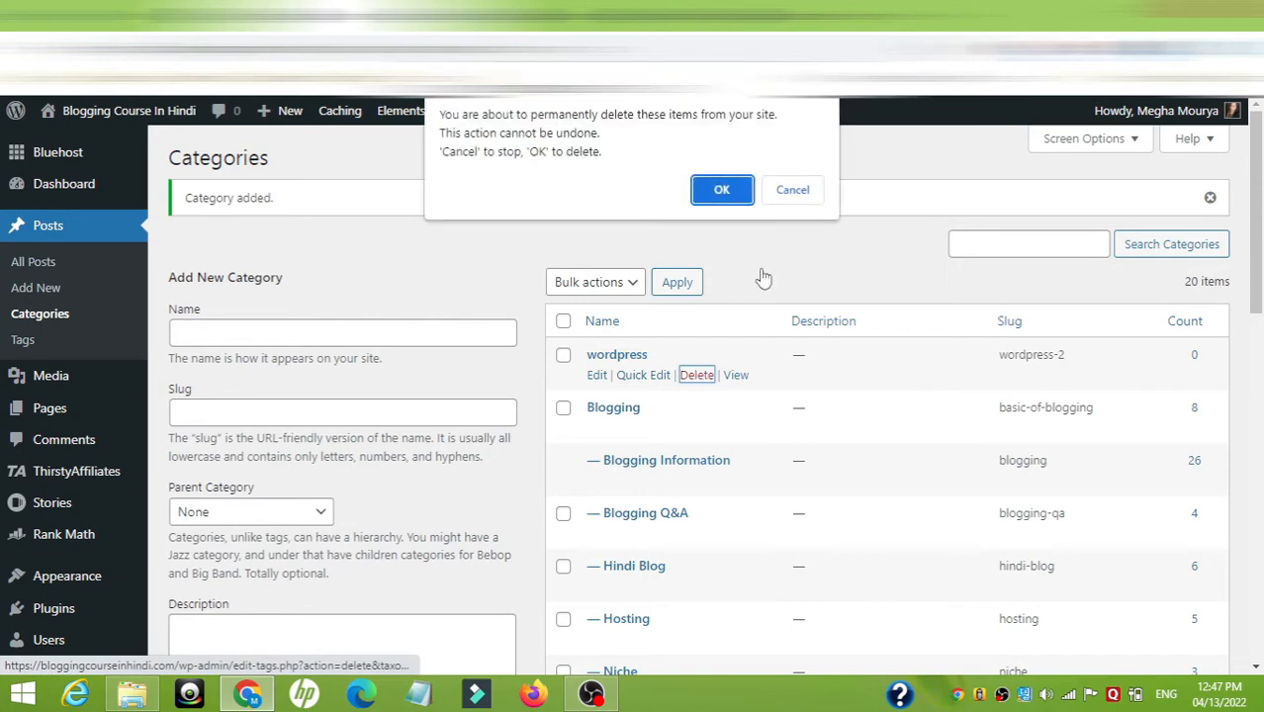
{"action": "left_click", "coordinate": [719, 189]}
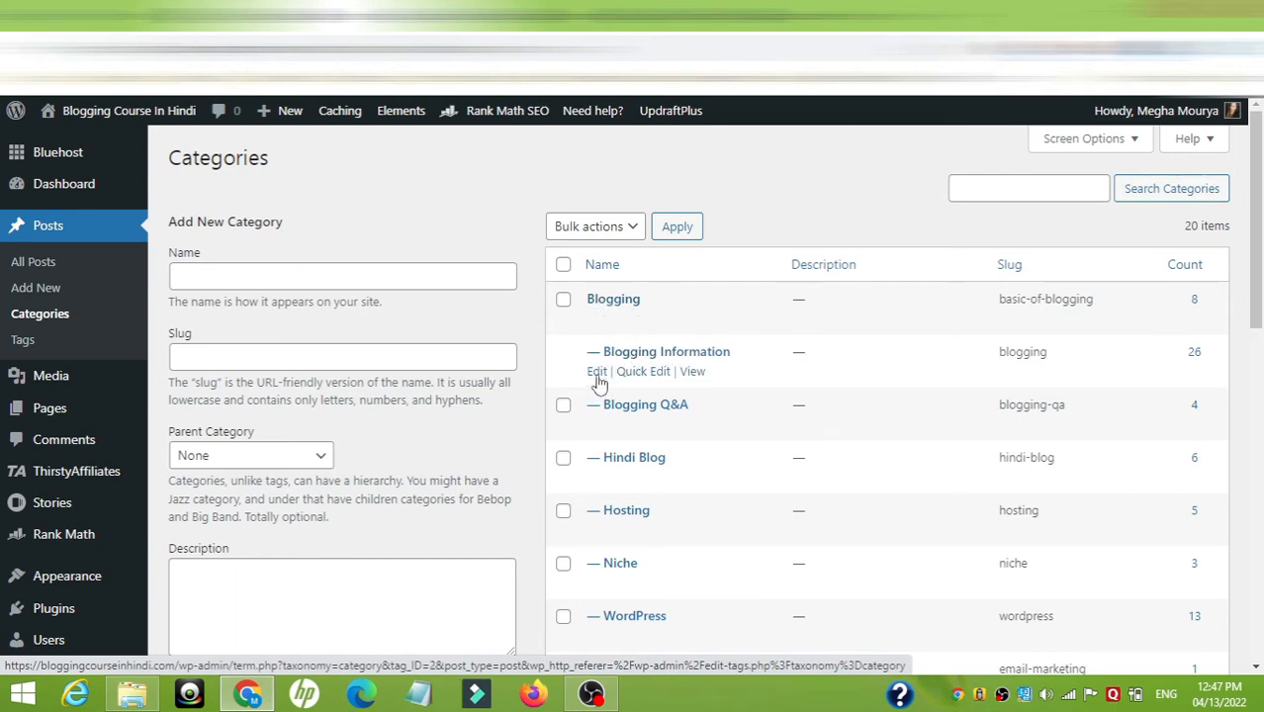
Open the list of posts assigned to the Blogging Information category in a new browser tab
{"action": "right_click", "coordinate": [1196, 362]}
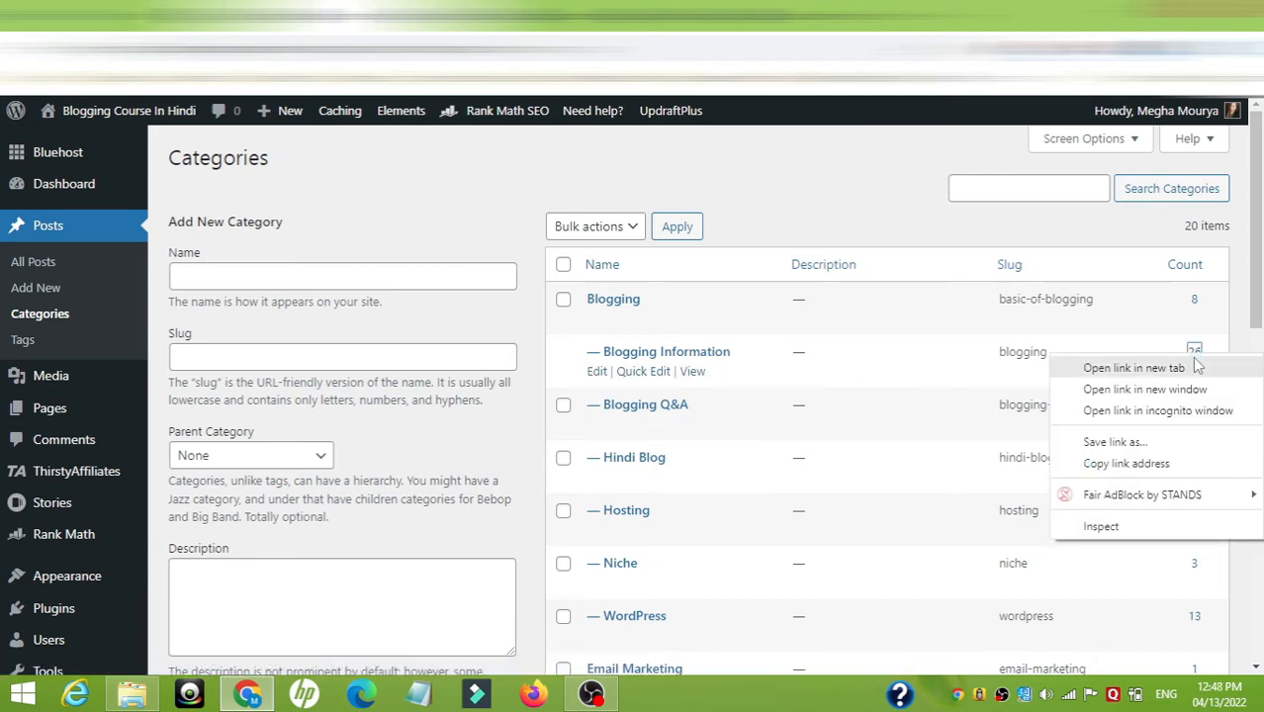
{"action": "left_click", "coordinate": [1187, 366]}
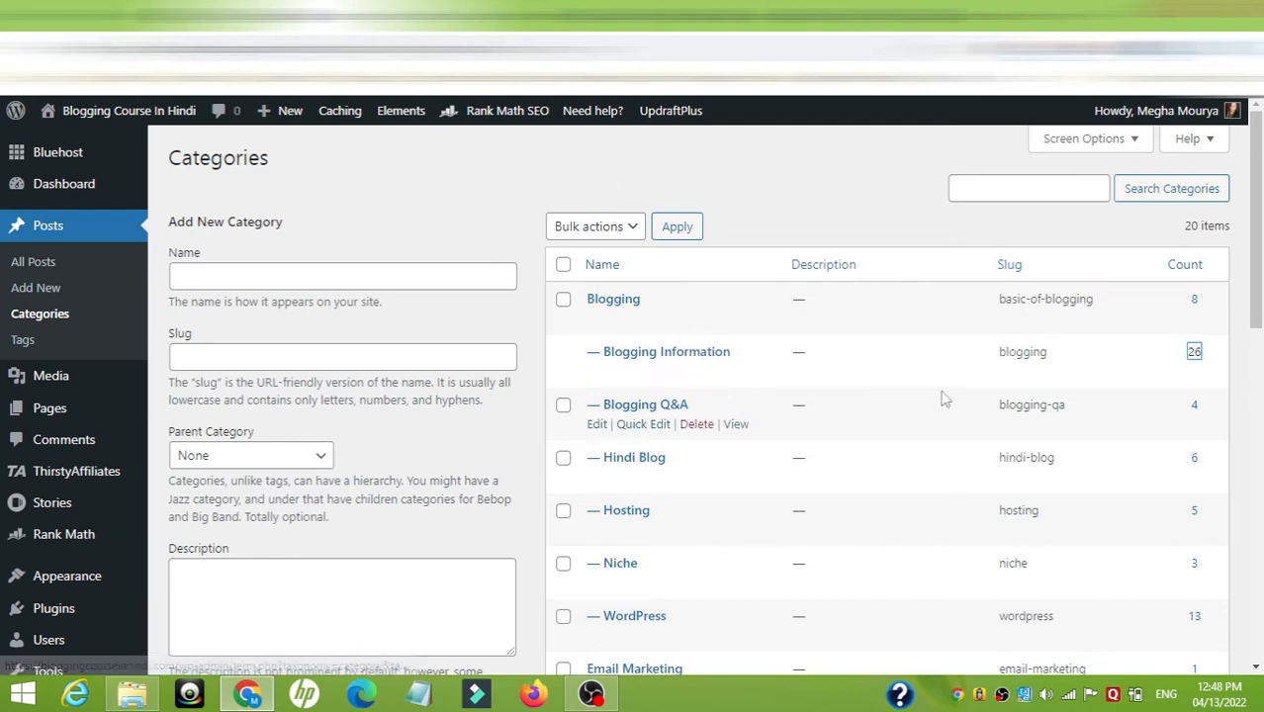
{"action": "left_click", "coordinate": [1195, 353]}
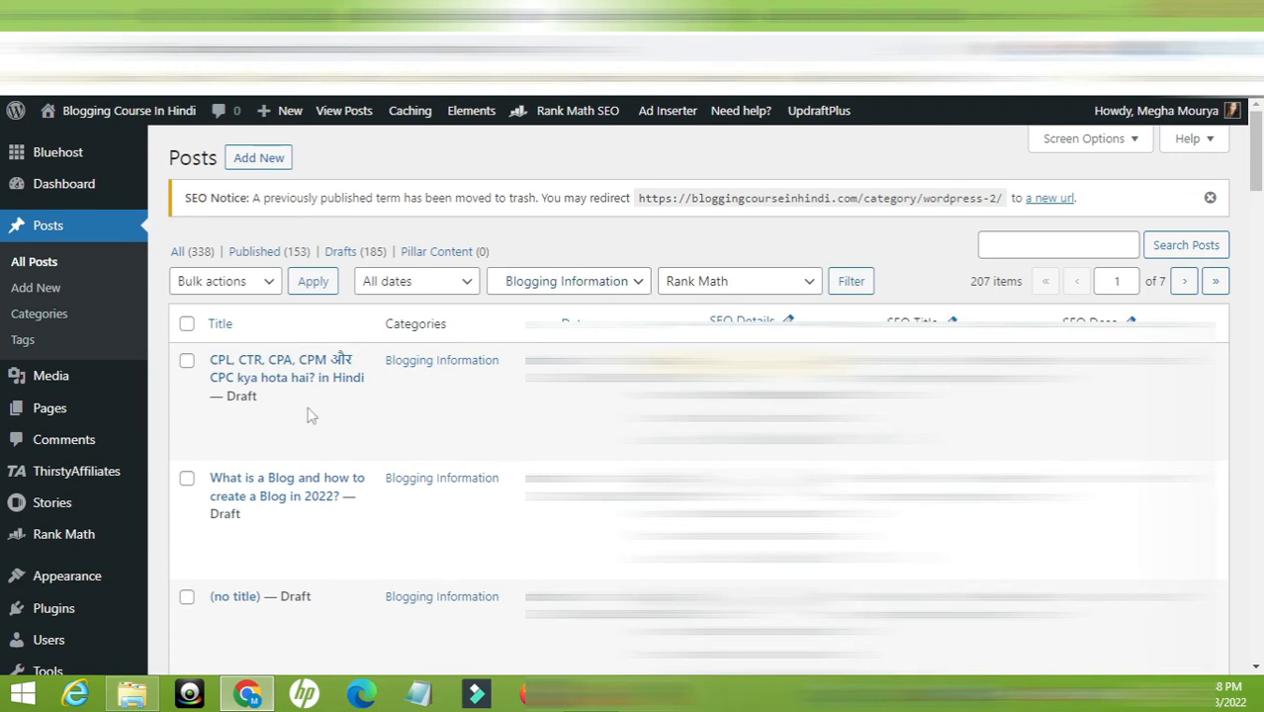
Show only published posts and filter them by the Blogging Information category
{"action": "left_click", "coordinate": [266, 253]}
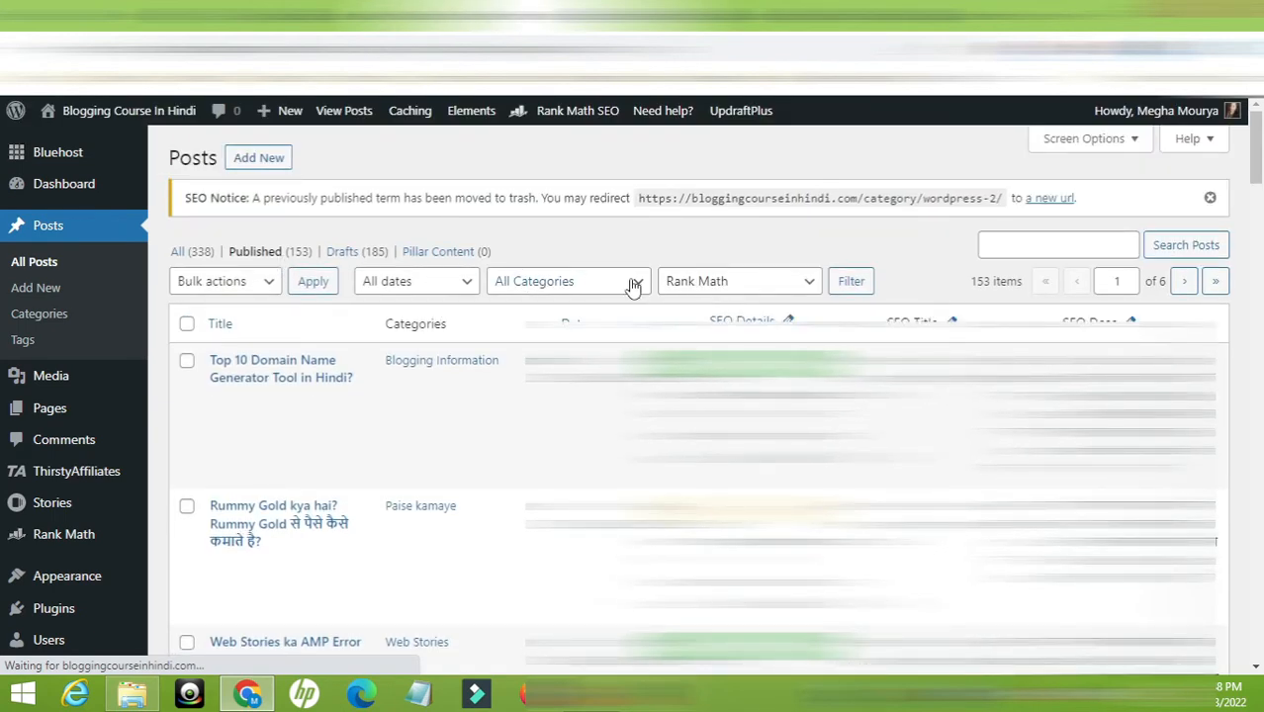
{"action": "left_click", "coordinate": [633, 286]}
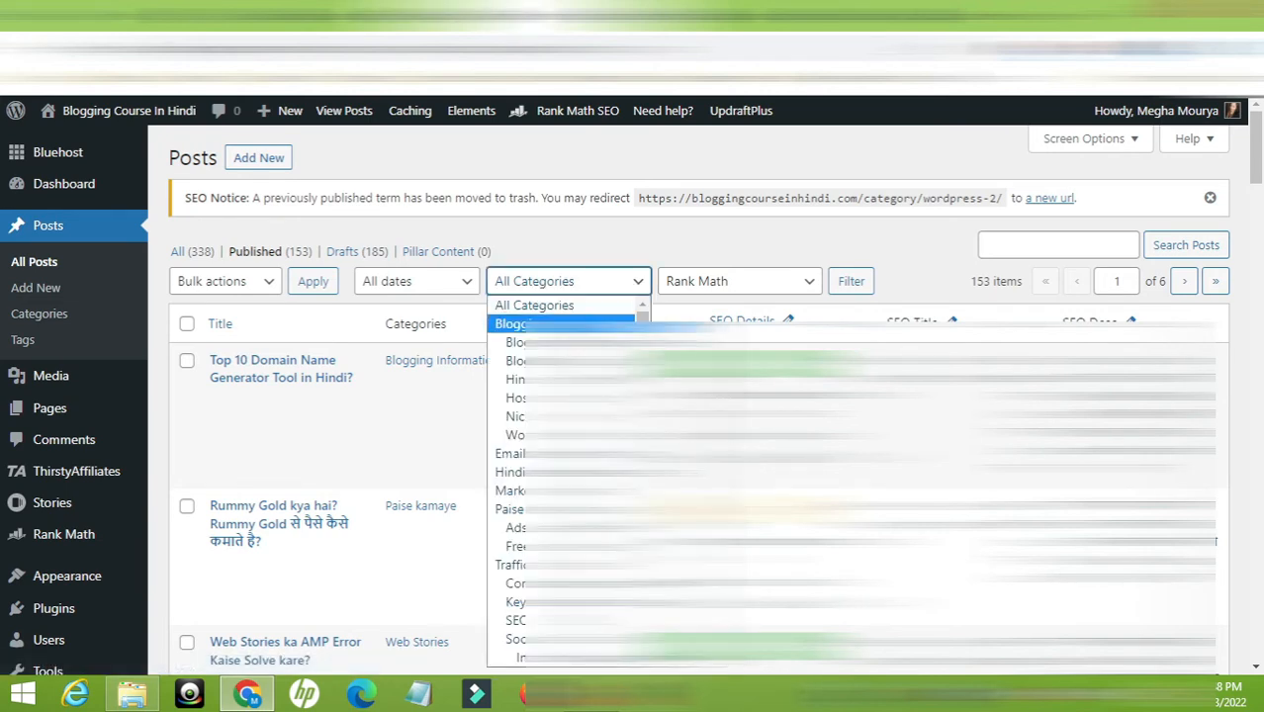
{"action": "left_click", "coordinate": [593, 341]}
{"action": "left_click", "coordinate": [311, 282]}
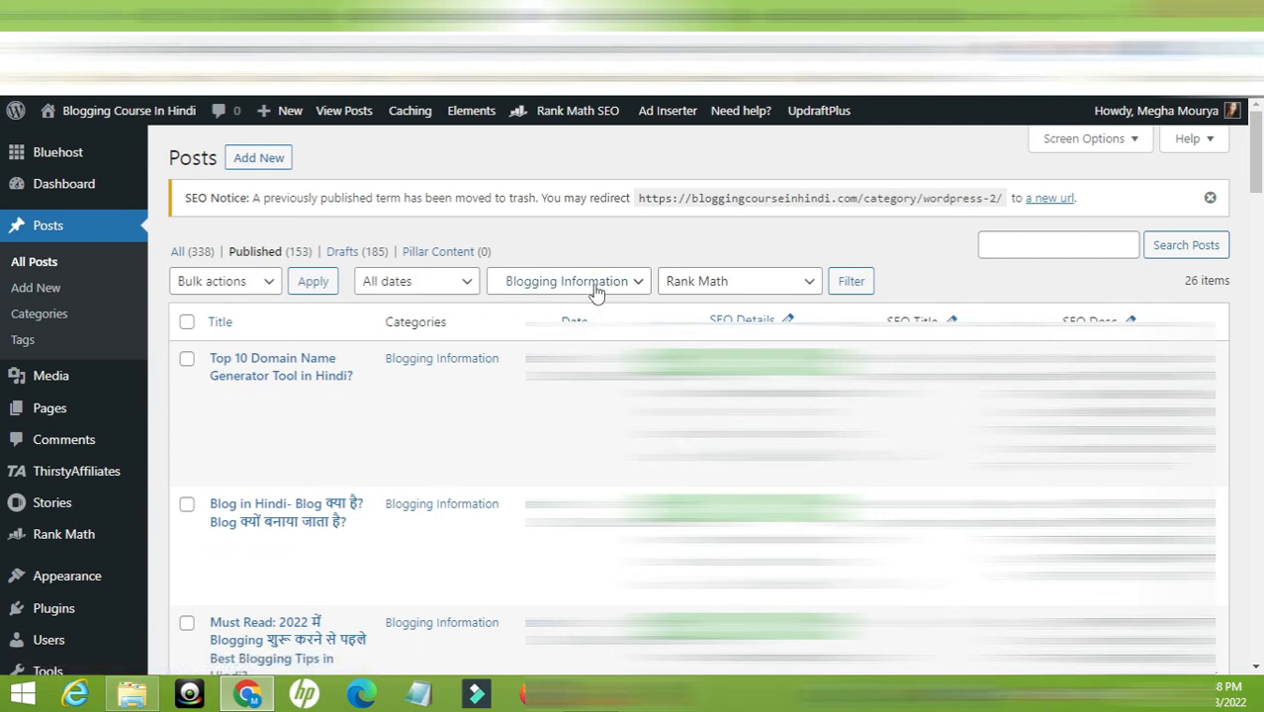
Move the post "Top 10 Domain Name Generator Tool in Hindi?" from Blogging Information to the Blogging category with Quick Edit
{"action": "mouse_move", "coordinate": [300, 409]}
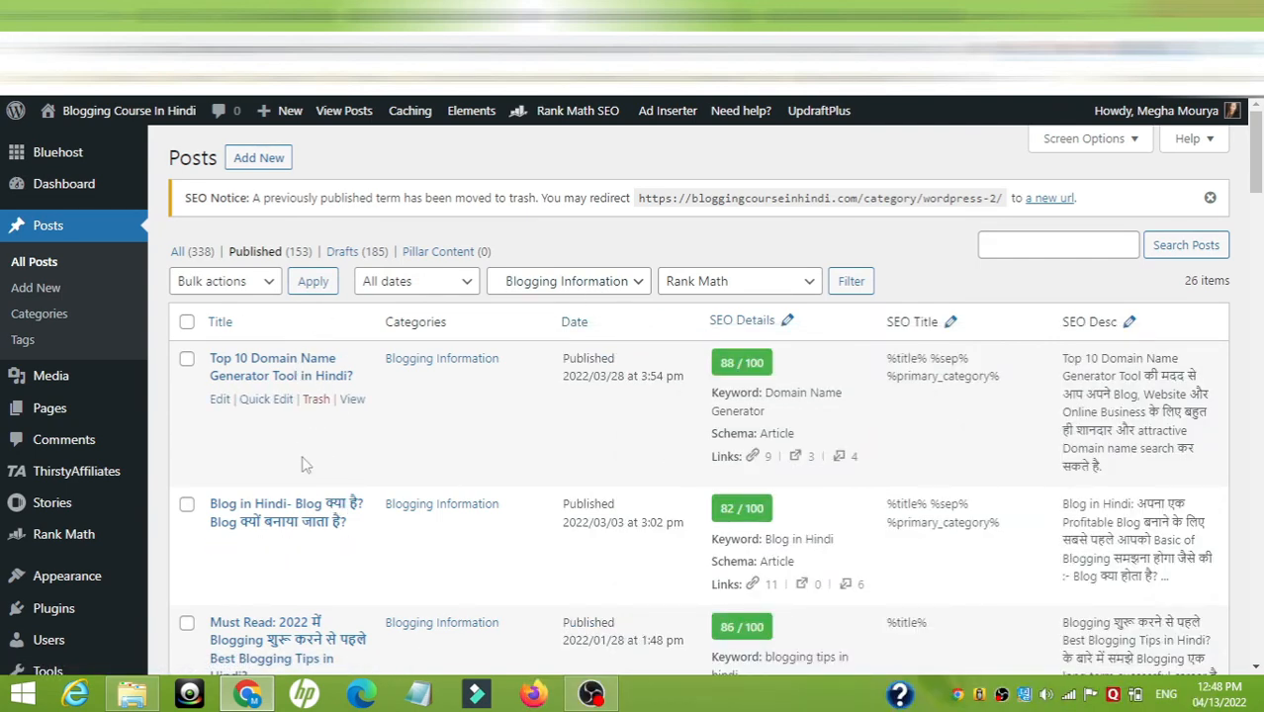
{"action": "left_click", "coordinate": [260, 406]}
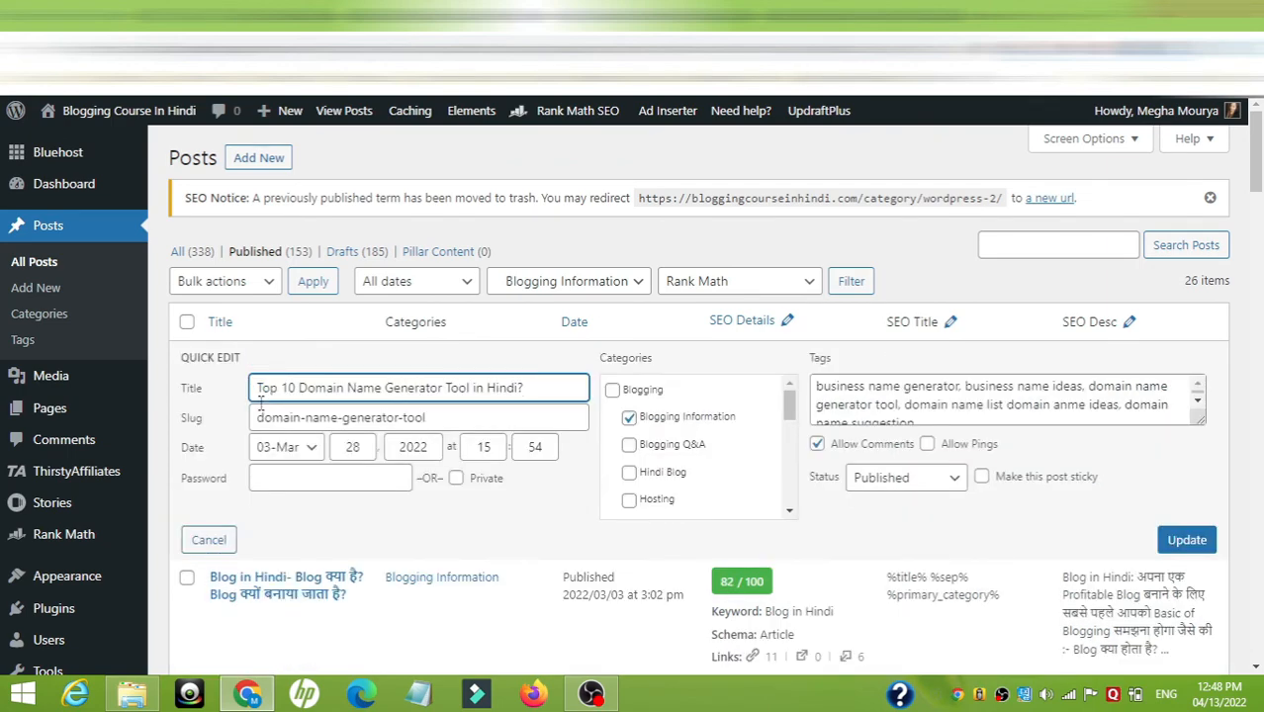
{"action": "left_click", "coordinate": [627, 419]}
{"action": "left_click", "coordinate": [614, 391]}
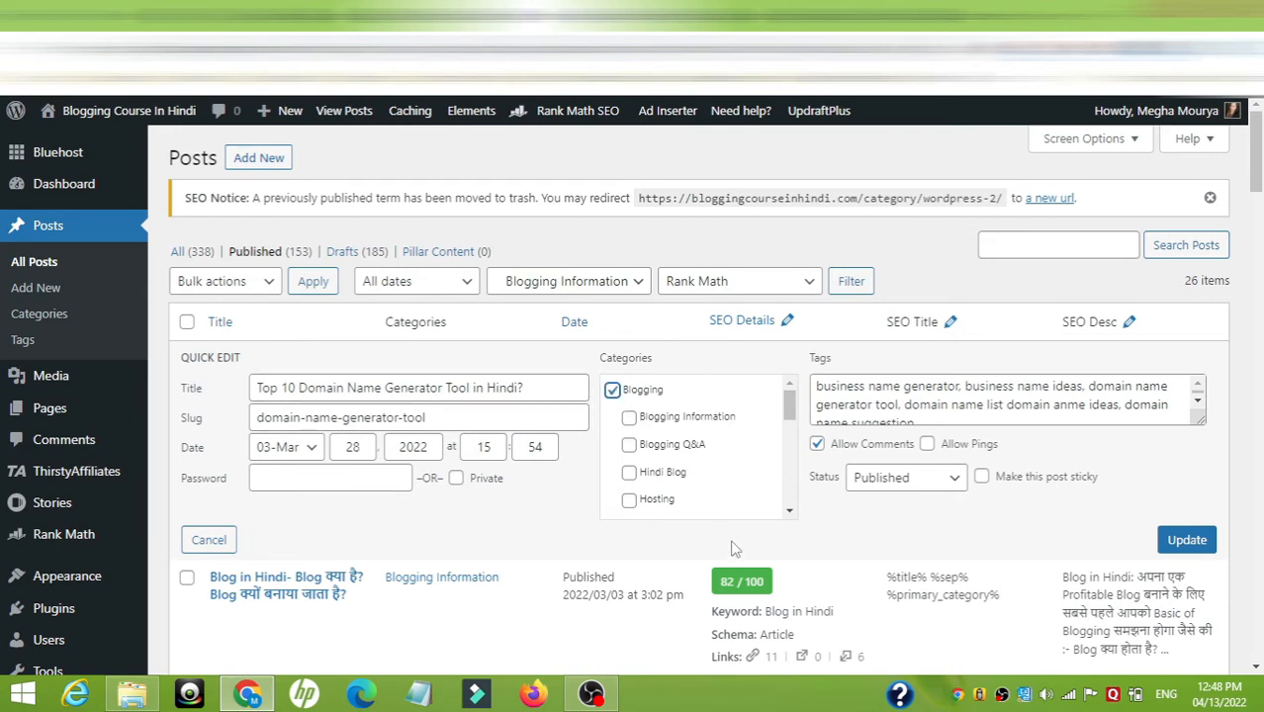
{"action": "left_click", "coordinate": [1187, 540]}
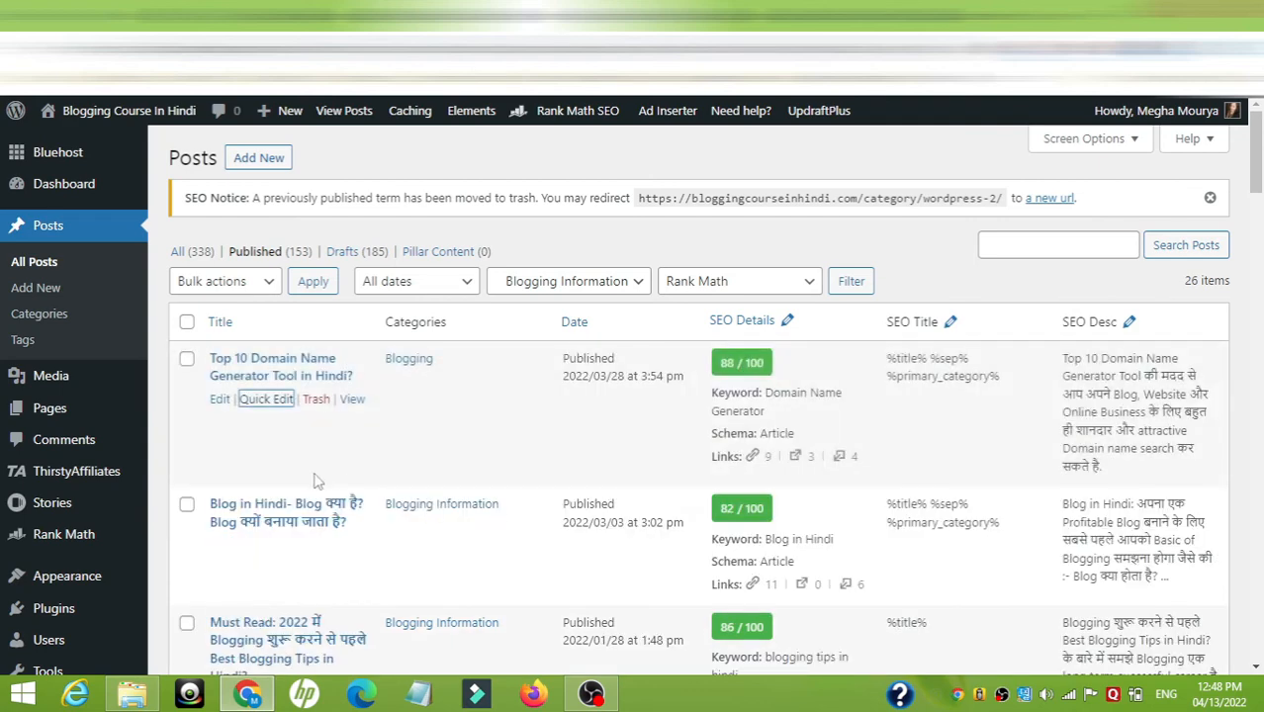
Reassign the "Blog in Hindi" post to the Blogging category only and update it using Quick Edit
{"action": "left_click", "coordinate": [266, 545]}
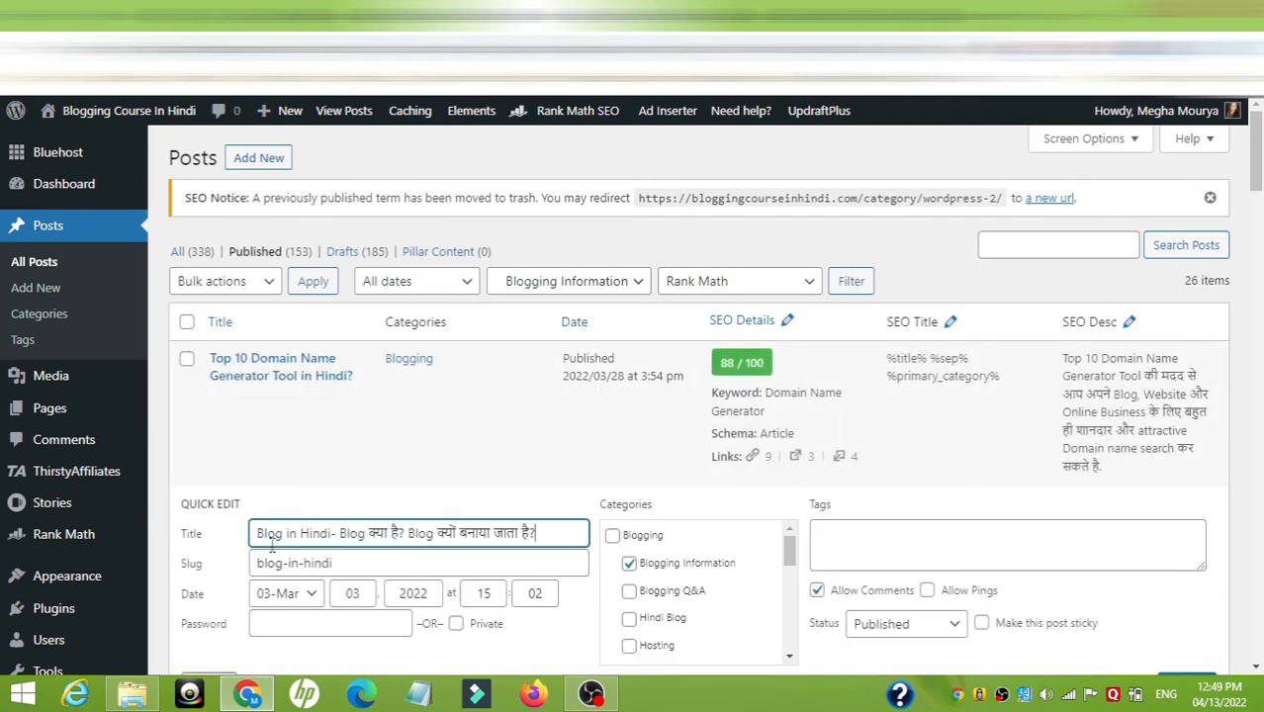
{"action": "scroll", "coordinate": [749, 564], "scroll_direction": "down", "scroll_amount": 2}
{"action": "scroll", "coordinate": [655, 573], "scroll_direction": "up", "scroll_amount": 2}
{"action": "left_click", "coordinate": [629, 563]}
{"action": "left_click", "coordinate": [610, 543]}
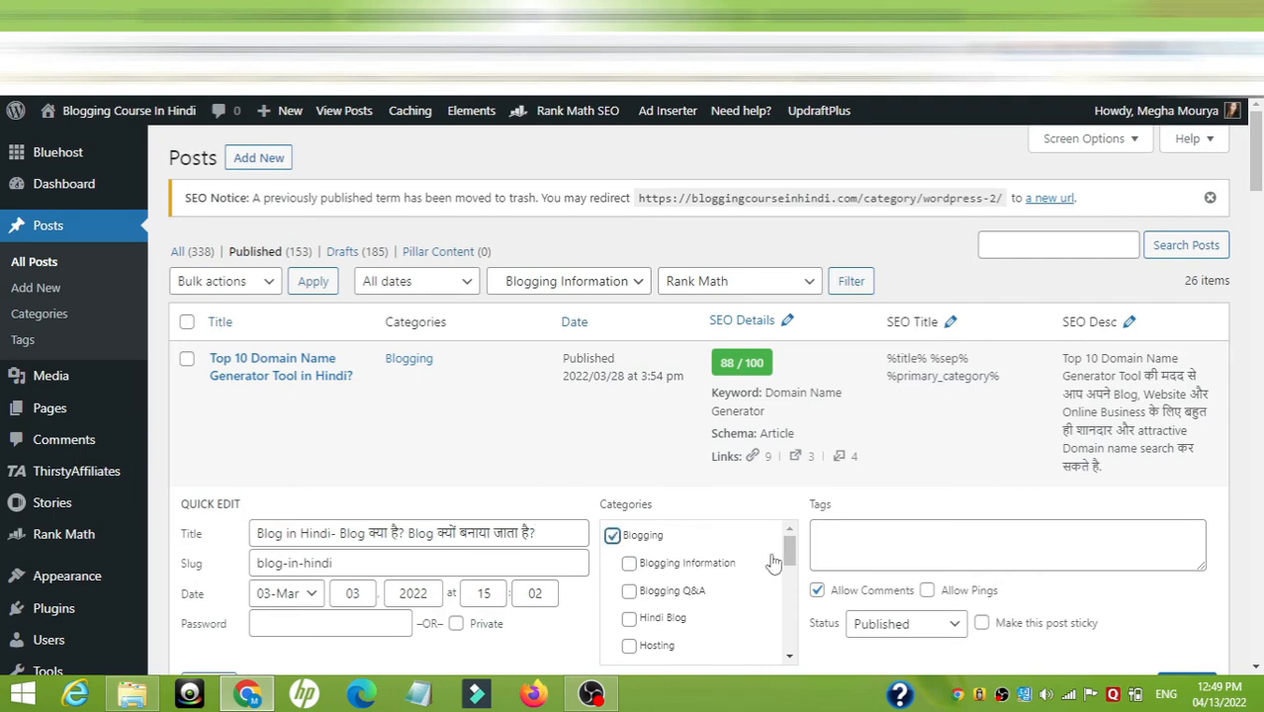
{"action": "scroll", "coordinate": [776, 559], "scroll_direction": "down", "scroll_amount": 3}
{"action": "scroll", "coordinate": [869, 455], "scroll_direction": "down", "scroll_amount": 3}
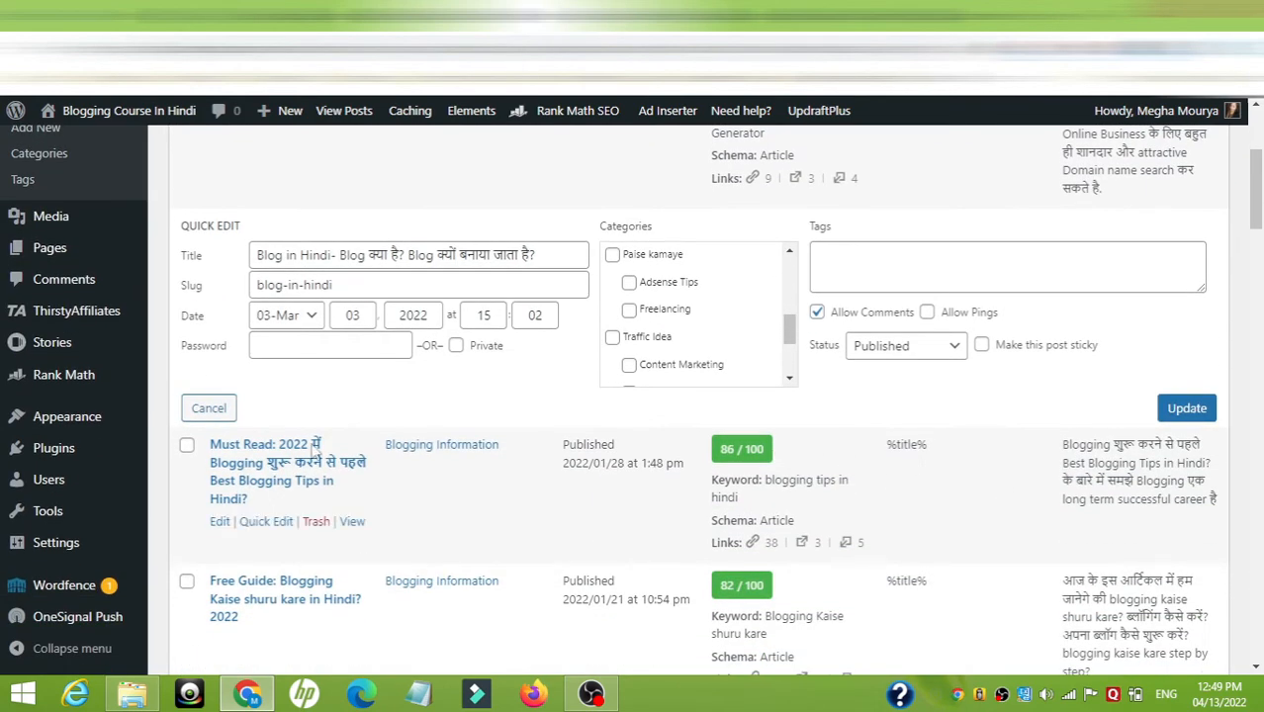
{"action": "left_click", "coordinate": [1187, 409]}
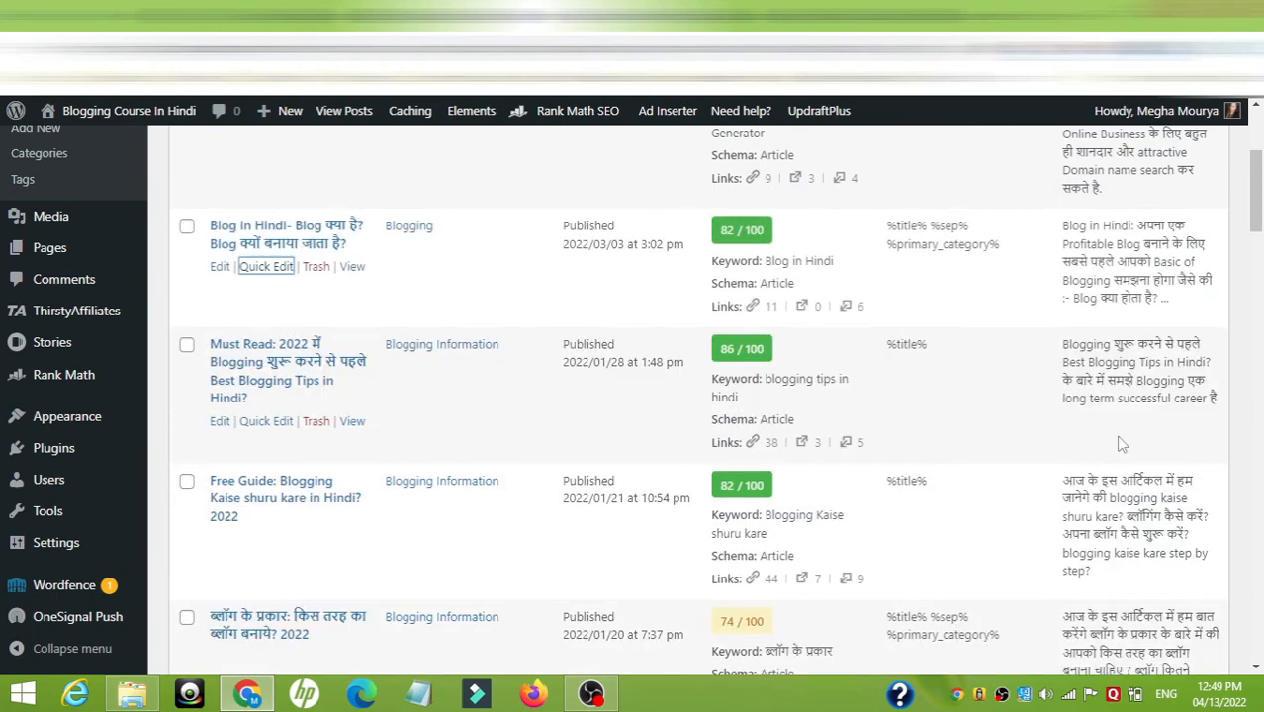
Use Quick Edit to switch the "Must Read: 2022" blogging tips post from Blogging Information to Blogging and update it
{"action": "scroll", "coordinate": [1121, 444], "scroll_direction": "up", "scroll_amount": 2}
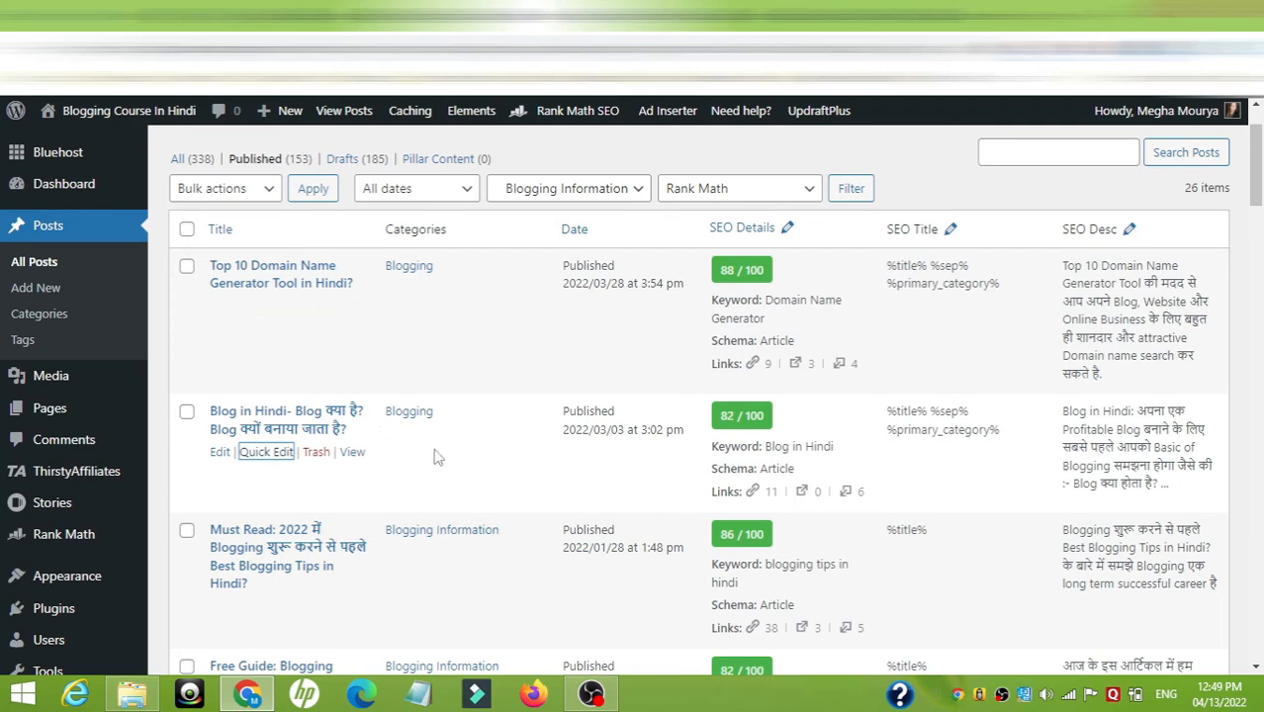
{"action": "scroll", "coordinate": [439, 457], "scroll_direction": "down", "scroll_amount": 1}
{"action": "left_click", "coordinate": [267, 515]}
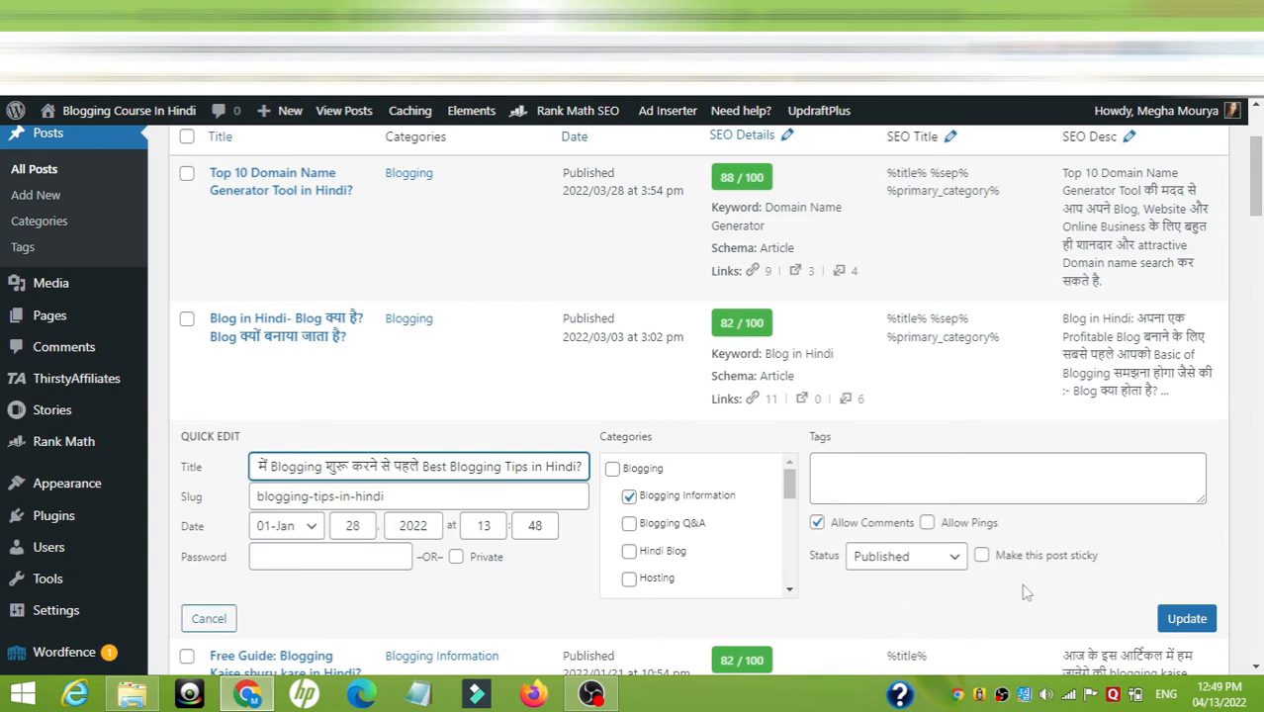
{"action": "left_click", "coordinate": [628, 496]}
{"action": "left_click", "coordinate": [613, 469]}
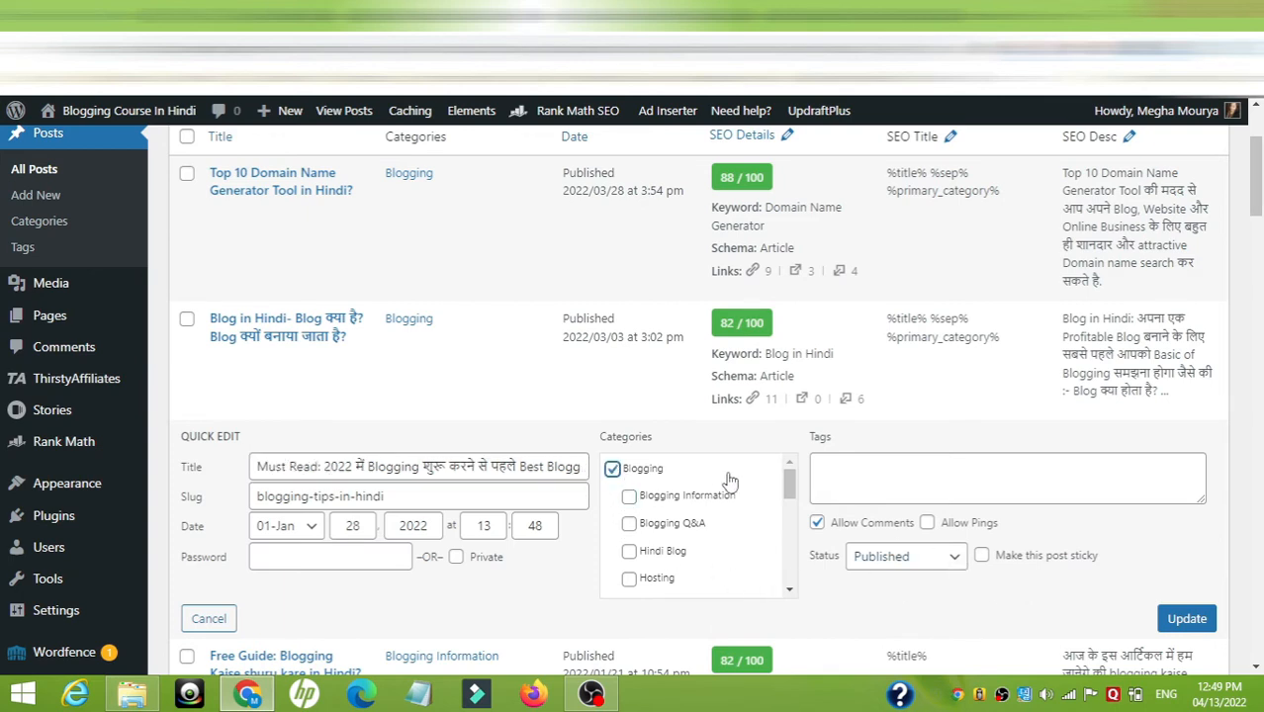
{"action": "left_click", "coordinate": [1186, 619]}
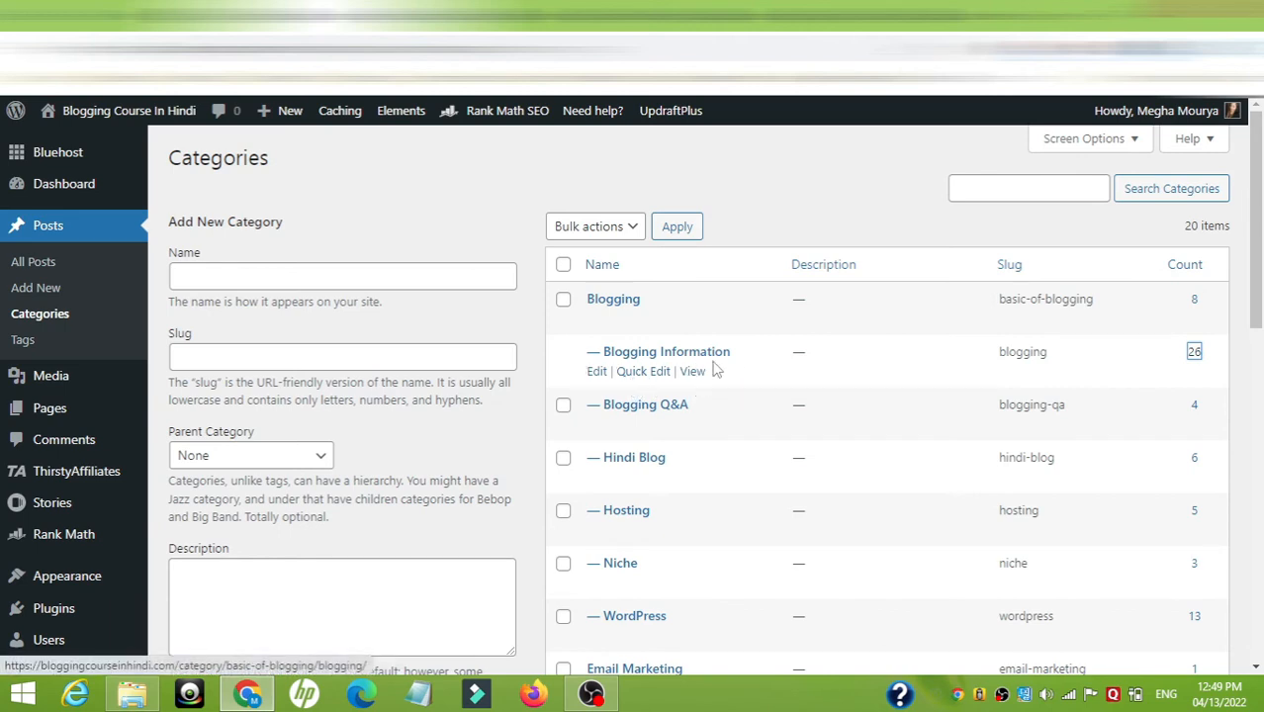
Edit the Blogging Information category and change its name to "Blogging basic knowledge", correcting the misspelled last word
{"action": "left_click", "coordinate": [658, 353]}
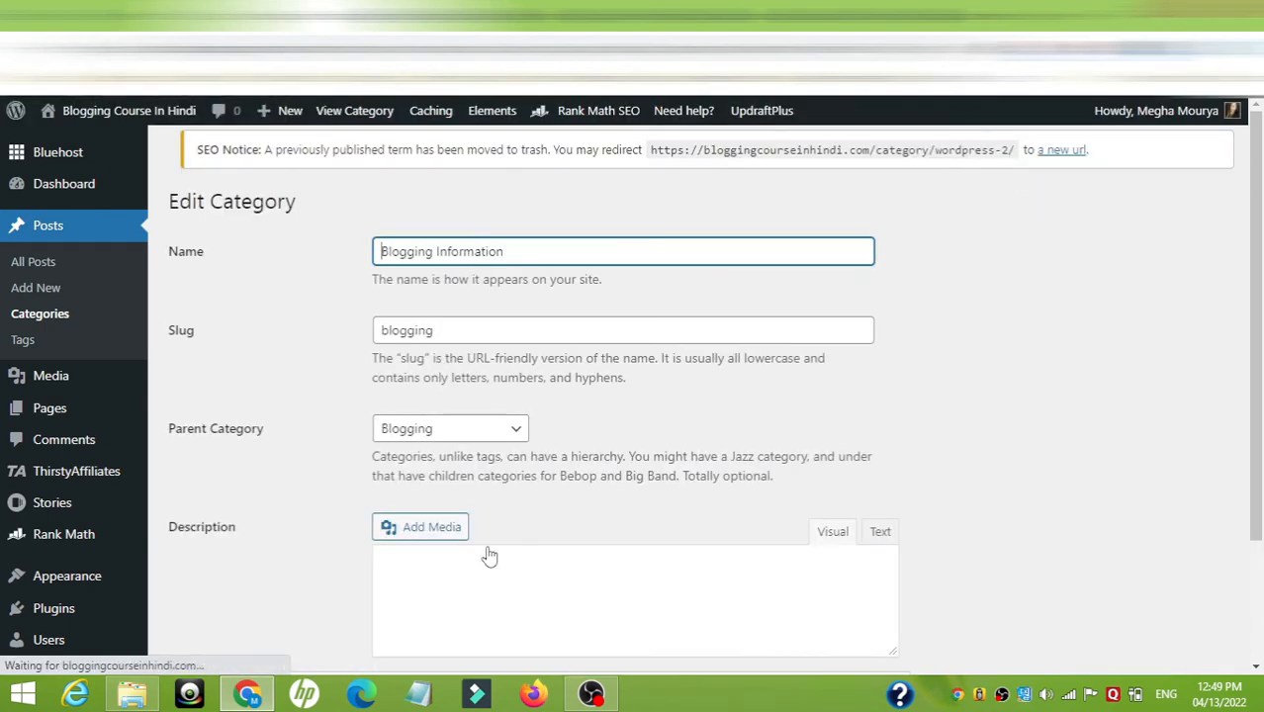
{"action": "scroll", "coordinate": [486, 554], "scroll_direction": "down", "scroll_amount": 3}
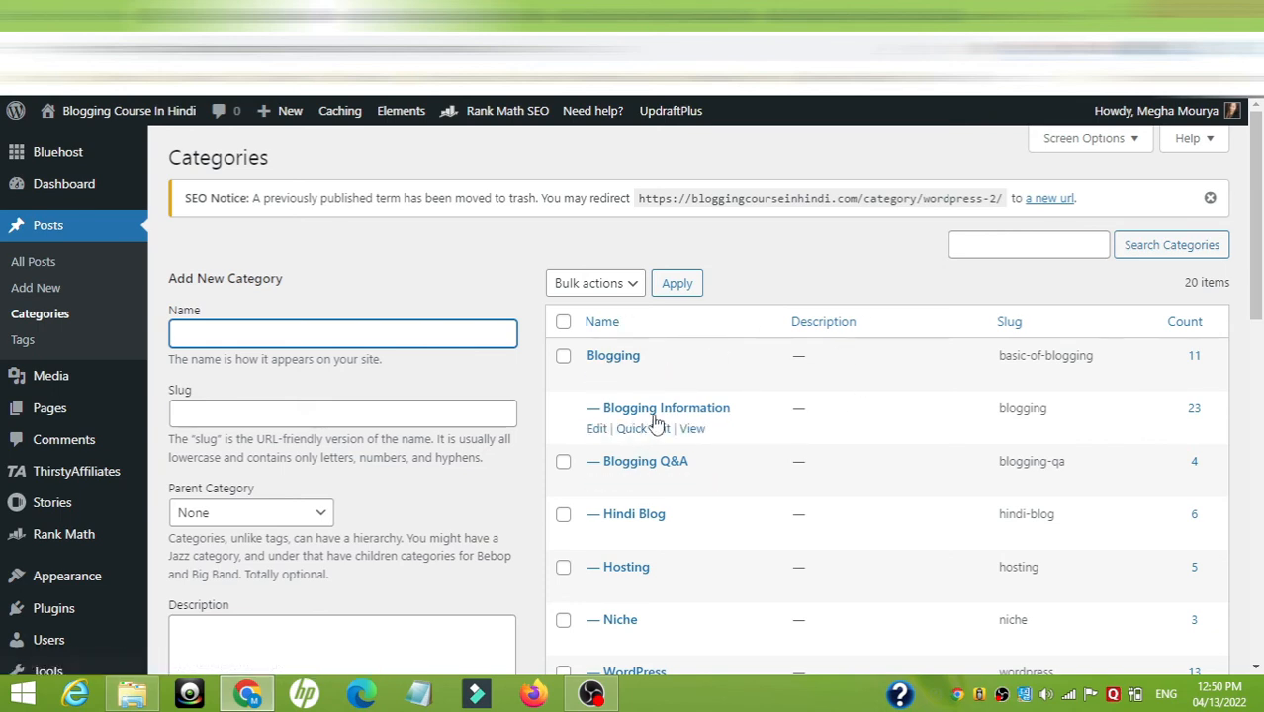
{"action": "left_click", "coordinate": [596, 430]}
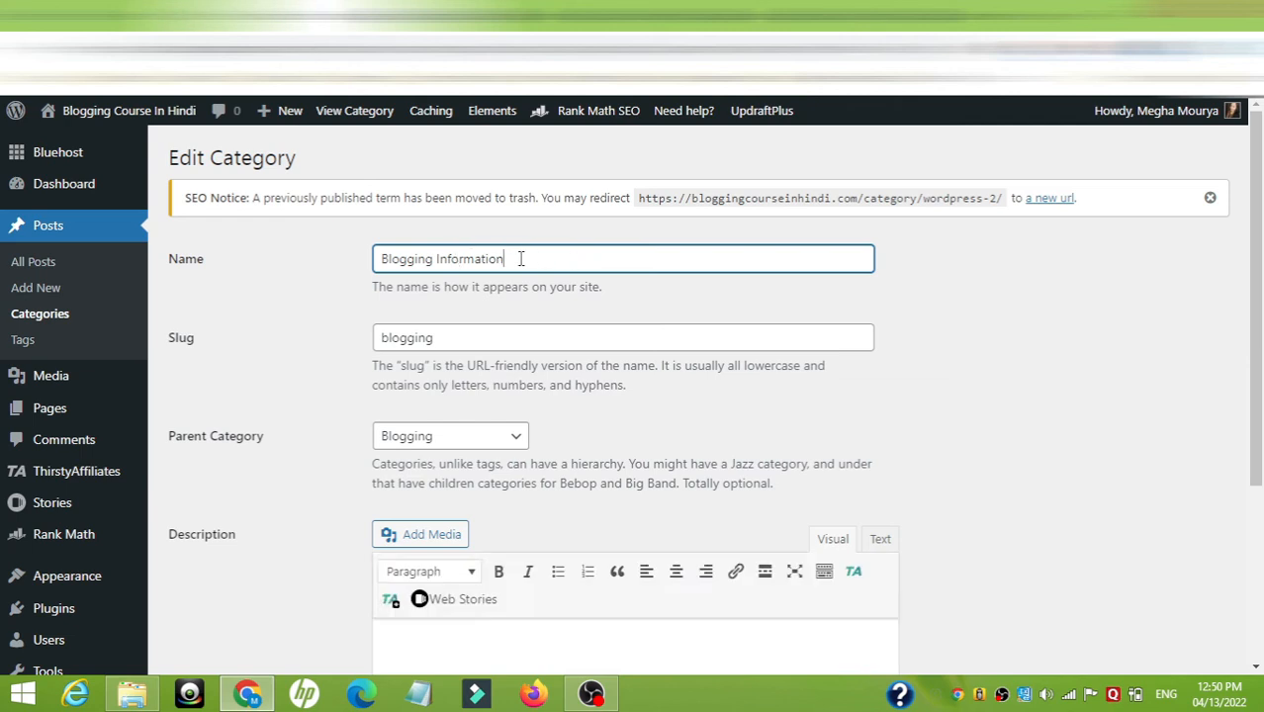
{"action": "double_click", "coordinate": [436, 260]}
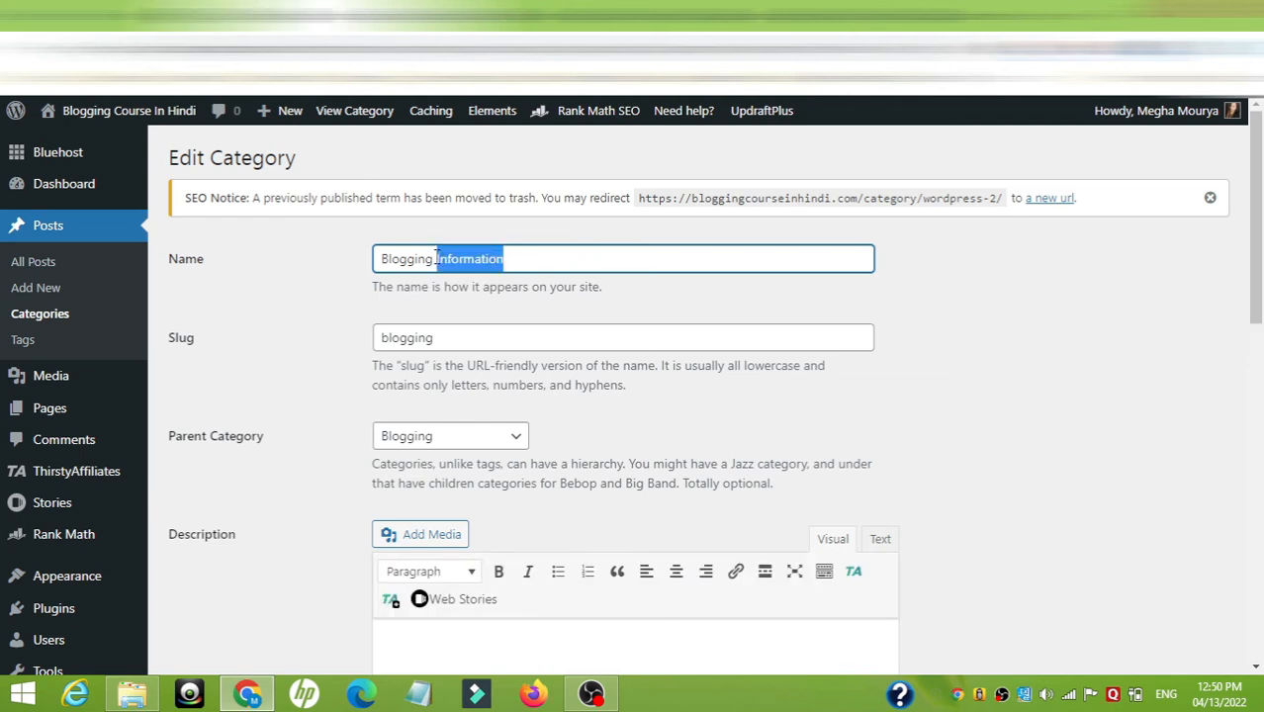
{"action": "type", "text": "basic"}
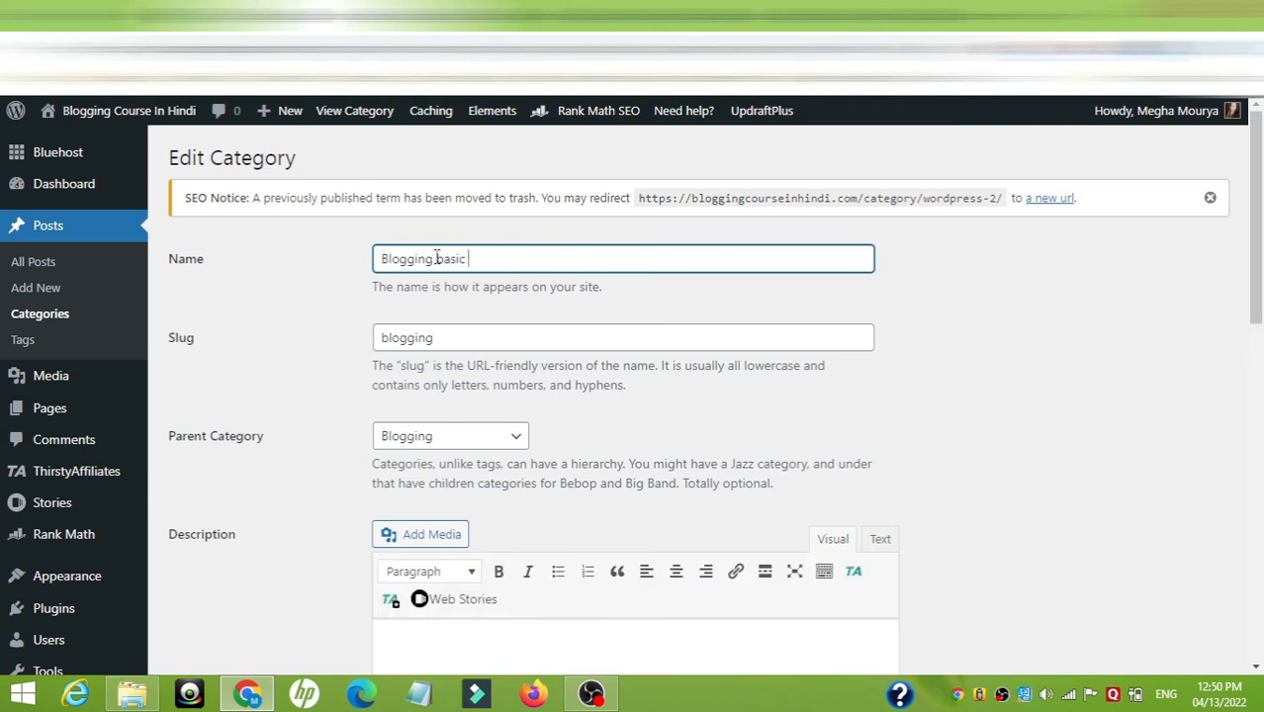
{"action": "type", "text": " knowldge"}
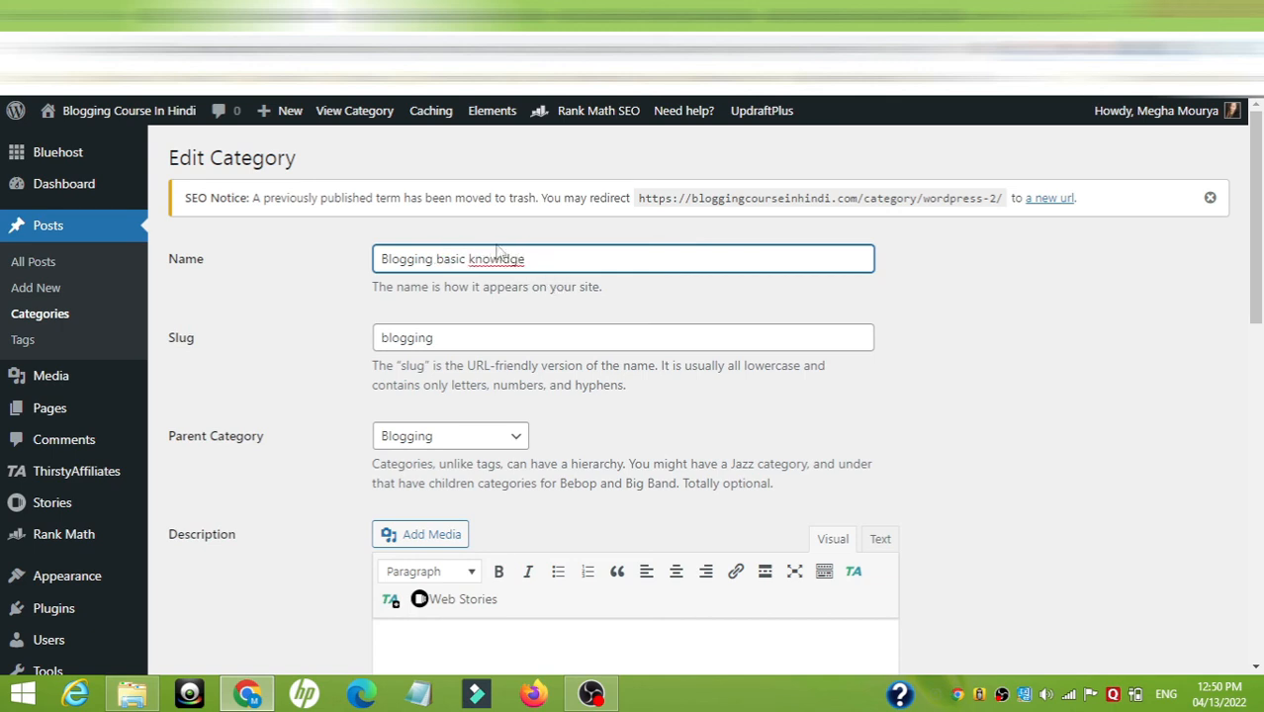
{"action": "right_click", "coordinate": [500, 259]}
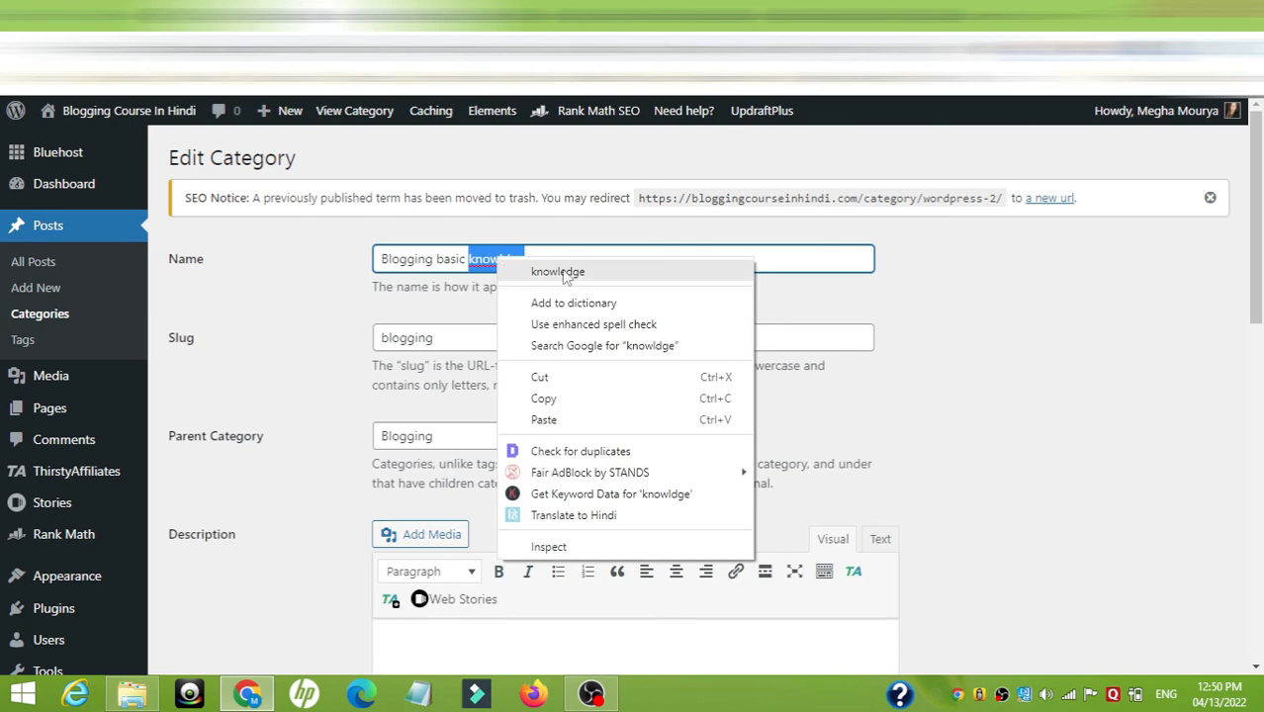
{"action": "left_click", "coordinate": [542, 271]}
Review the category's edit form, from the name, slug and parent category to the Rank Math settings
{"action": "scroll", "coordinate": [561, 299], "scroll_direction": "down", "scroll_amount": 5}
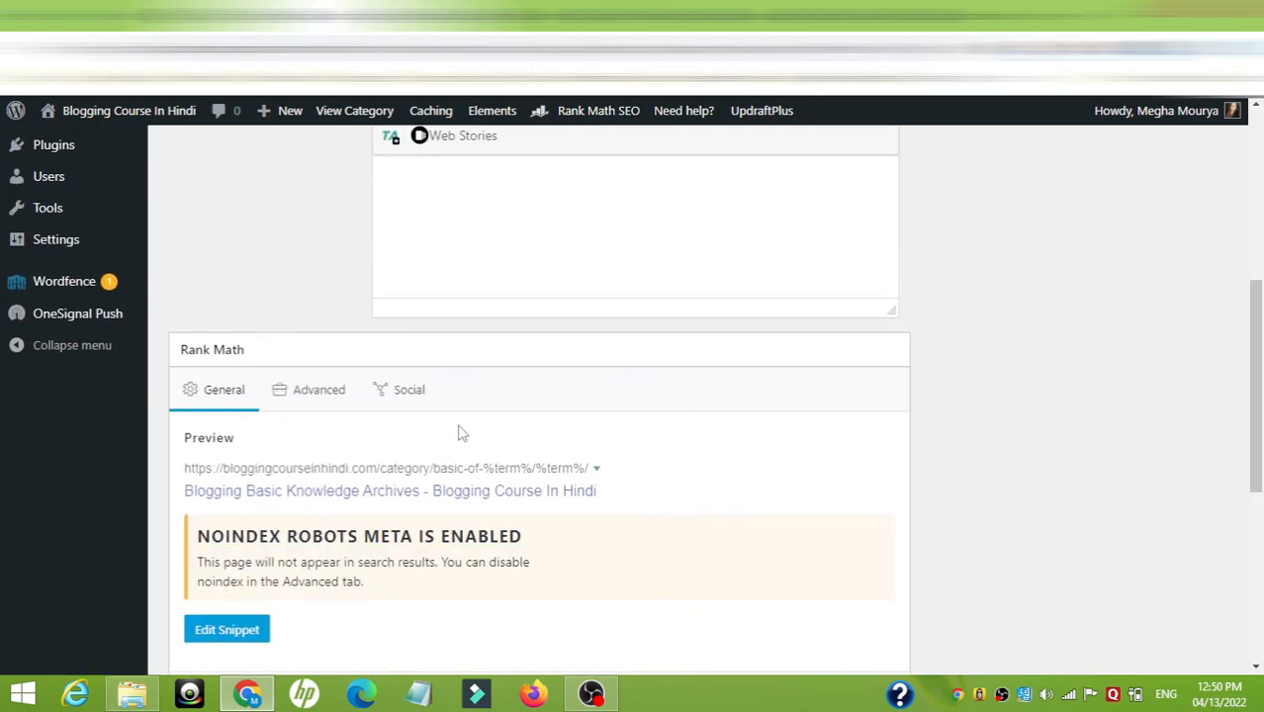
{"action": "scroll", "coordinate": [460, 423], "scroll_direction": "up", "scroll_amount": 5}
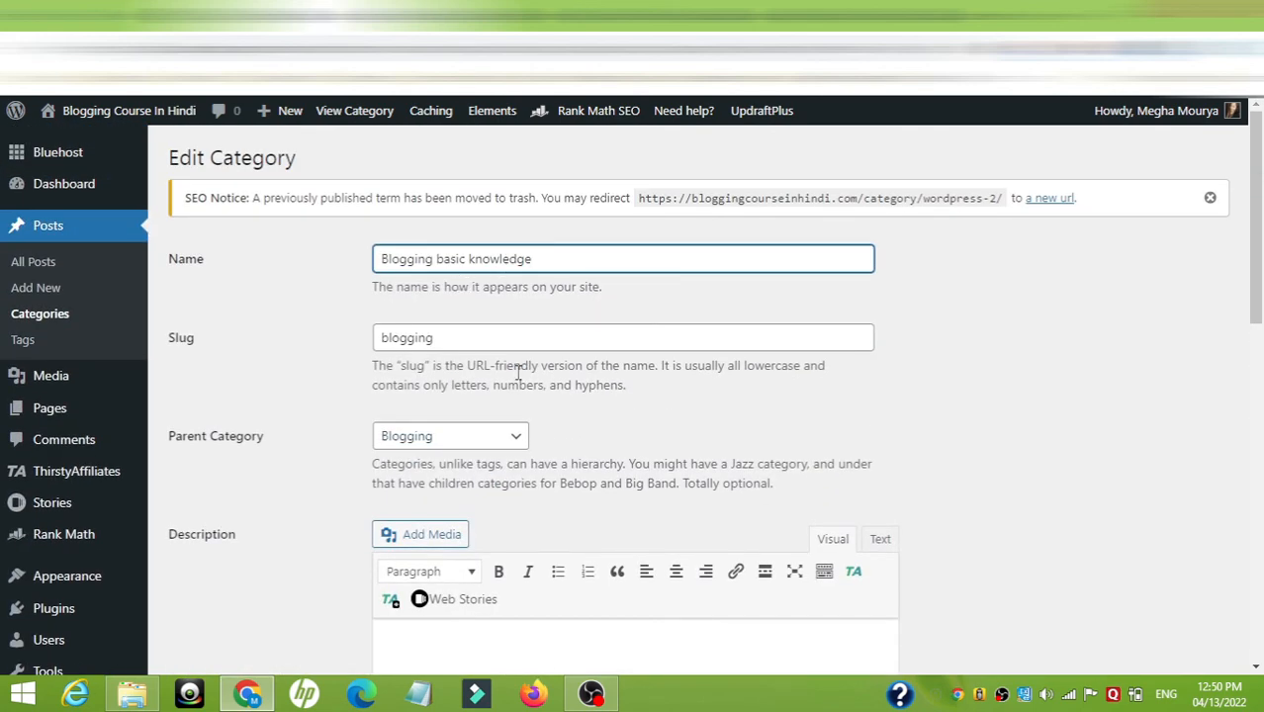
{"action": "scroll", "coordinate": [457, 525], "scroll_direction": "down", "scroll_amount": 4}
{"action": "scroll", "coordinate": [457, 518], "scroll_direction": "down", "scroll_amount": 5}
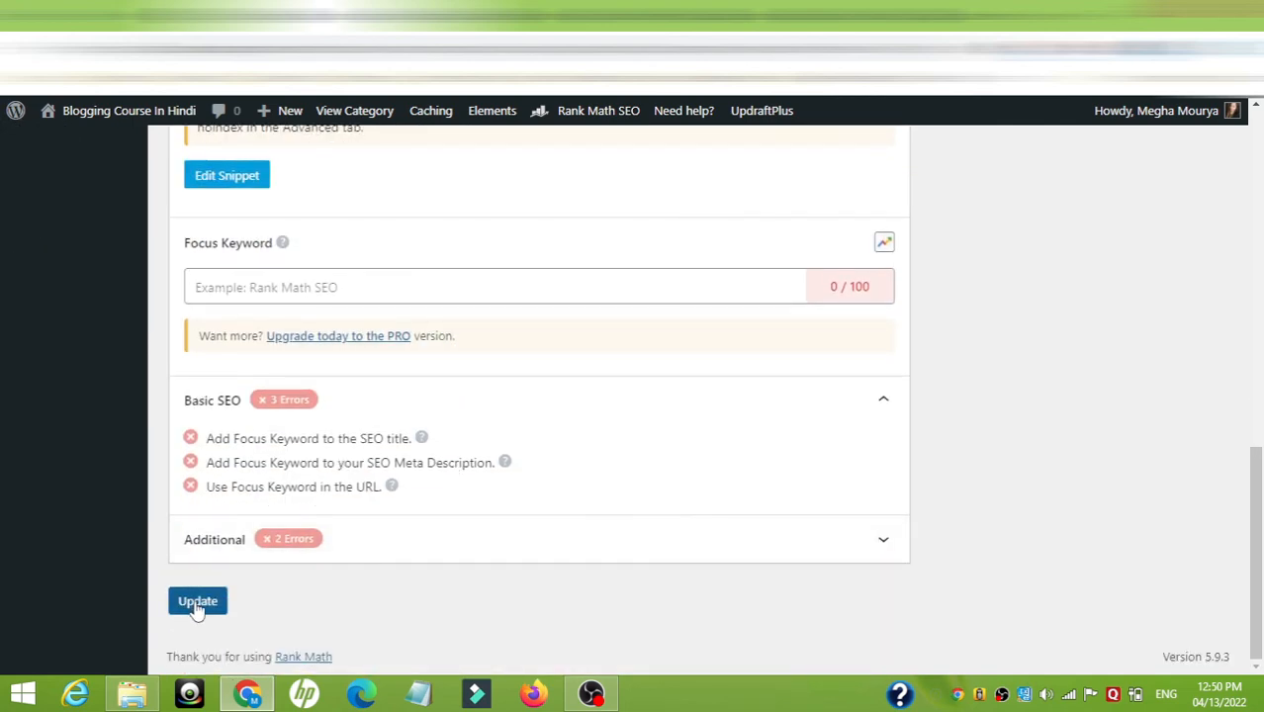
{"action": "scroll", "coordinate": [836, 473], "scroll_direction": "up", "scroll_amount": 9}
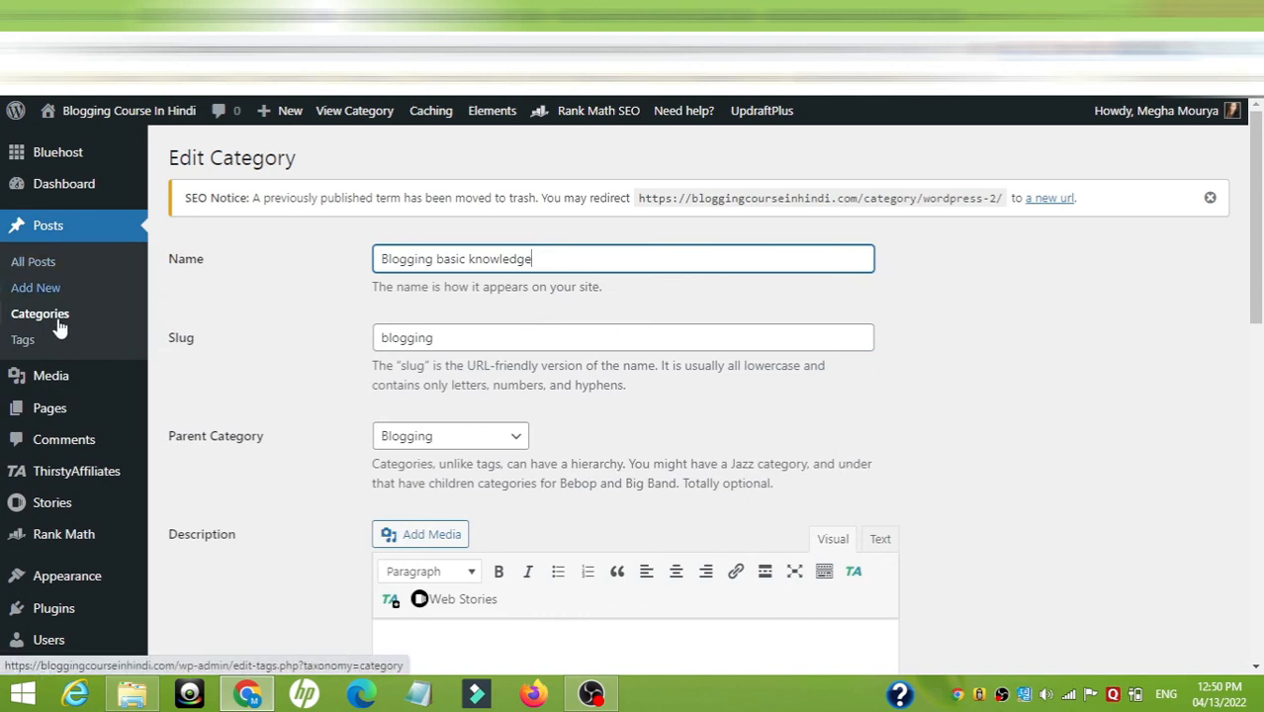
{"action": "left_click", "coordinate": [272, 321]}
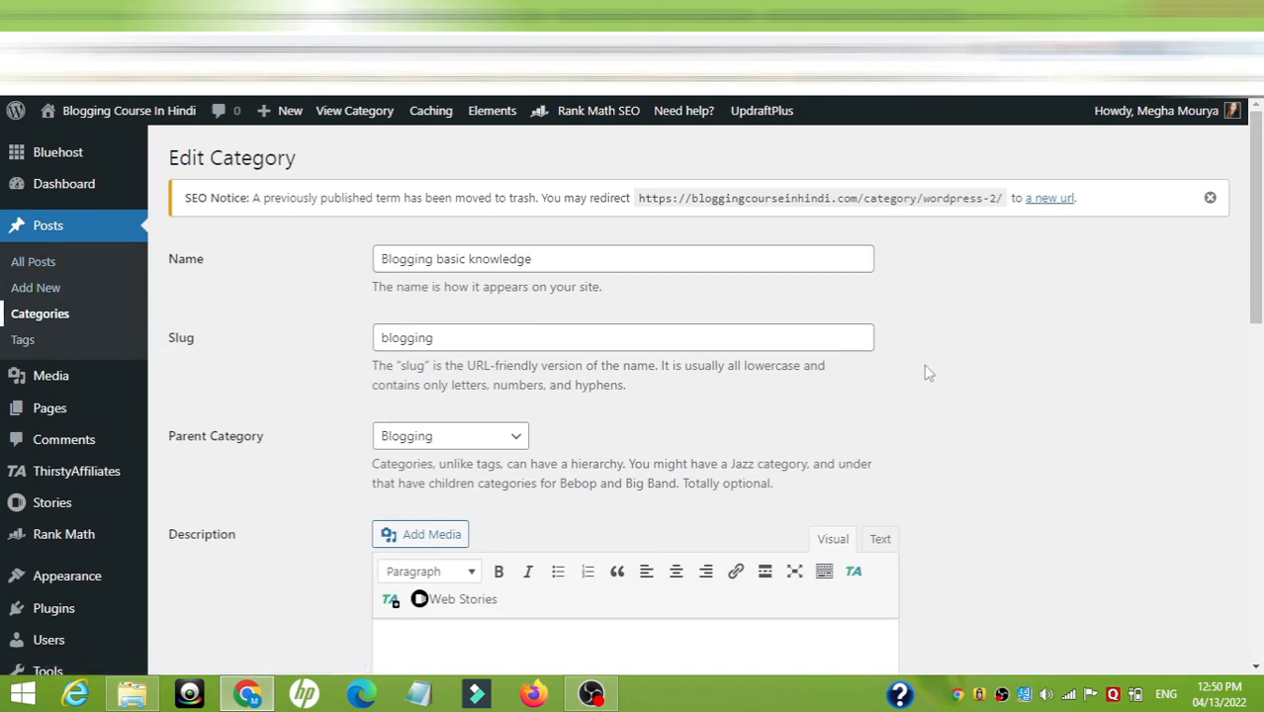